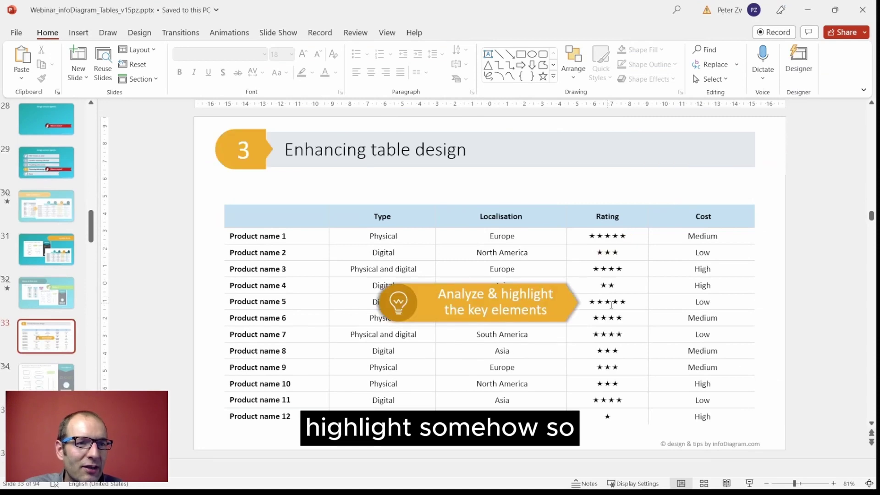
# Step: Shade Product name 5's and 12's Rating and Cost cells green and orange, then undo it
pyautogui.moveTo(586, 303); pyautogui.dragTo(715, 302)
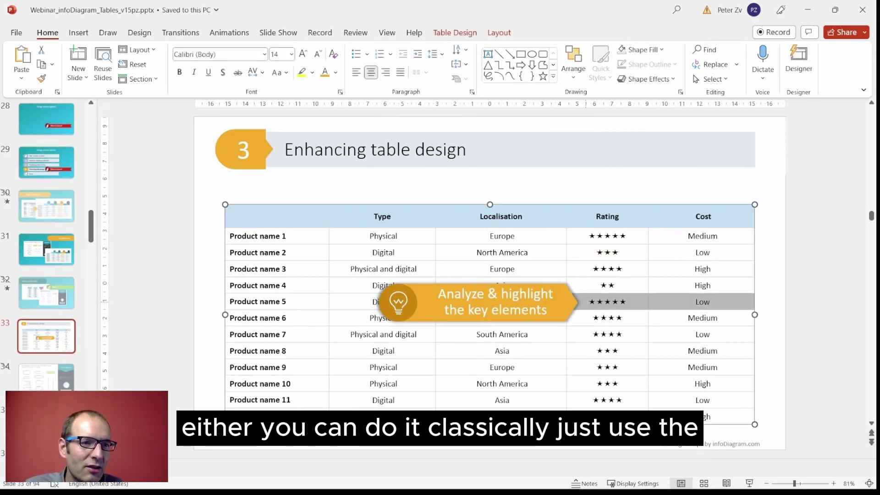
pyautogui.click(455, 32)
pyautogui.click(470, 49)
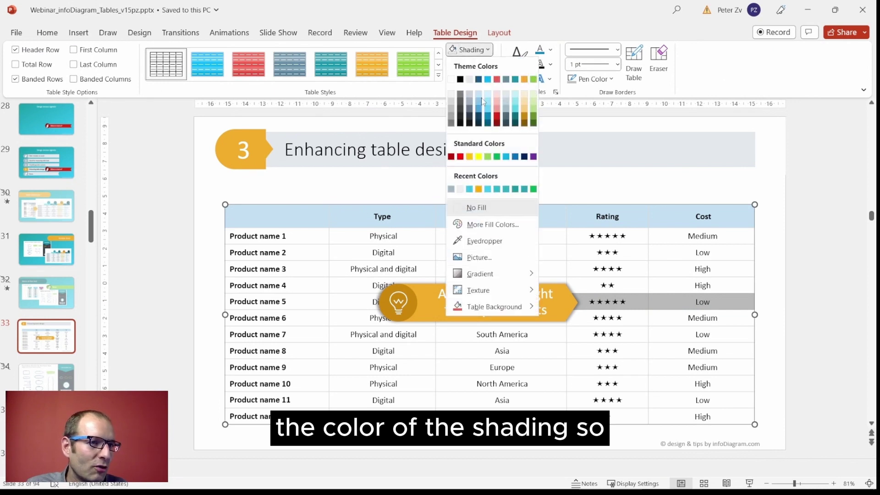
pyautogui.click(533, 79)
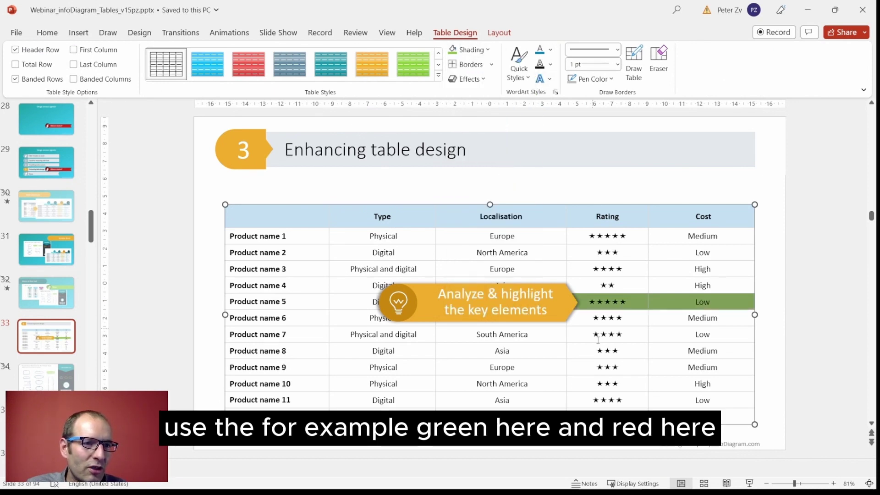
pyautogui.moveTo(607, 416); pyautogui.dragTo(702, 416)
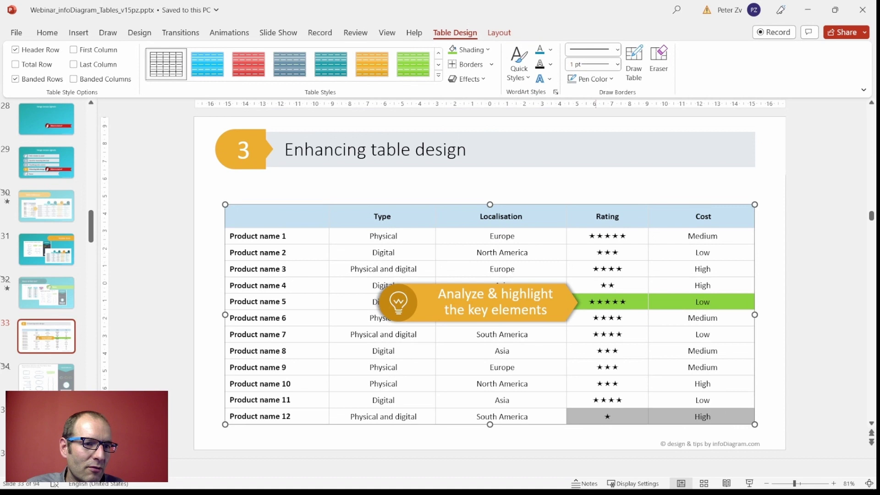
pyautogui.click(487, 50)
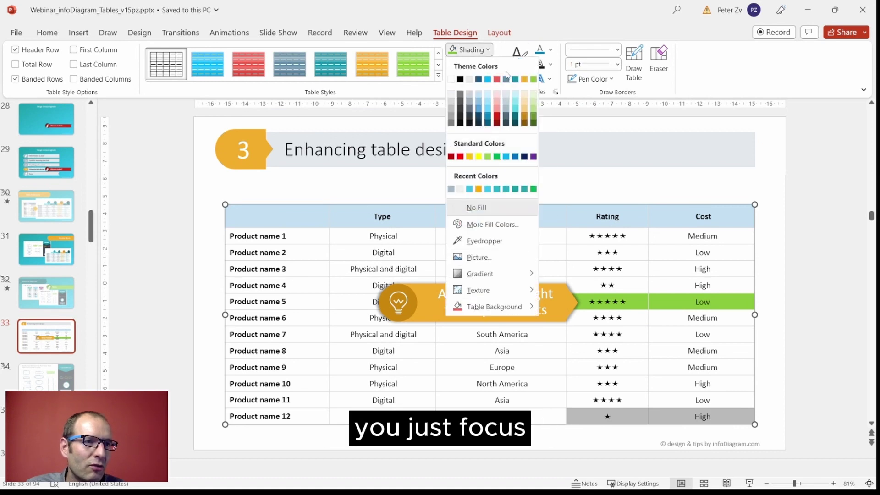
pyautogui.click(524, 80)
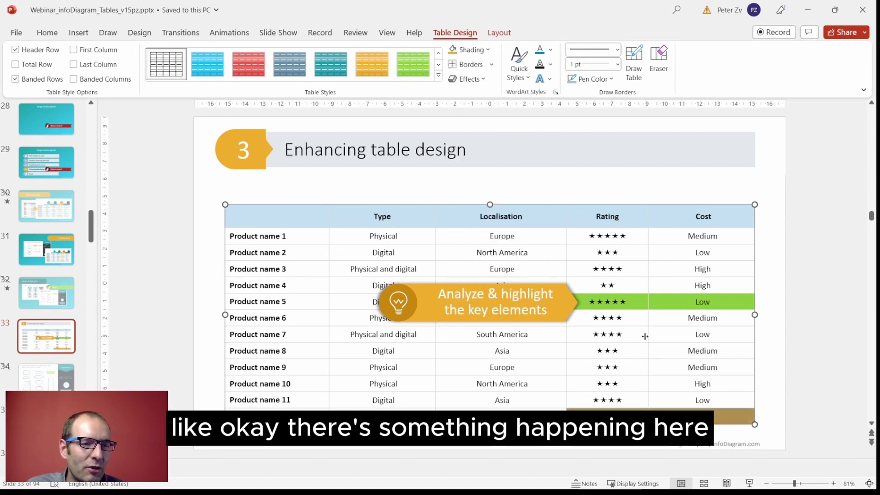
pyautogui.hotkey('ctrl', 'z')
pyautogui.hotkey('ctrl', 'z')
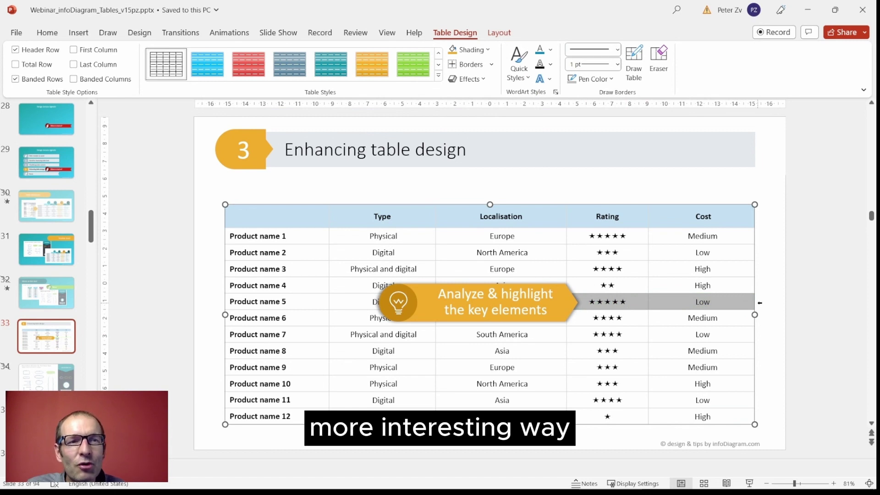
# Step: Draw an oval above the Rating and Cost columns, nudging it slightly up and left
pyautogui.click(796, 292)
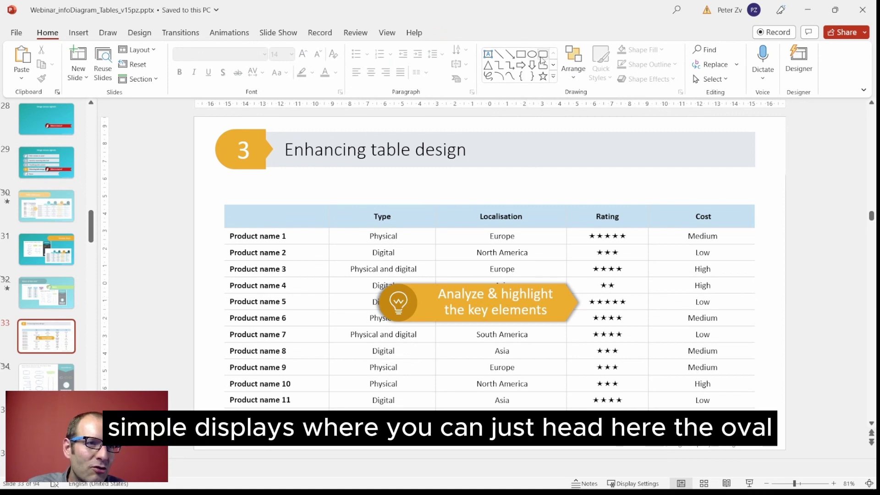
pyautogui.click(532, 56)
pyautogui.moveTo(577, 175); pyautogui.dragTo(668, 202)
pyautogui.moveTo(608, 188); pyautogui.dragTo(600, 182)
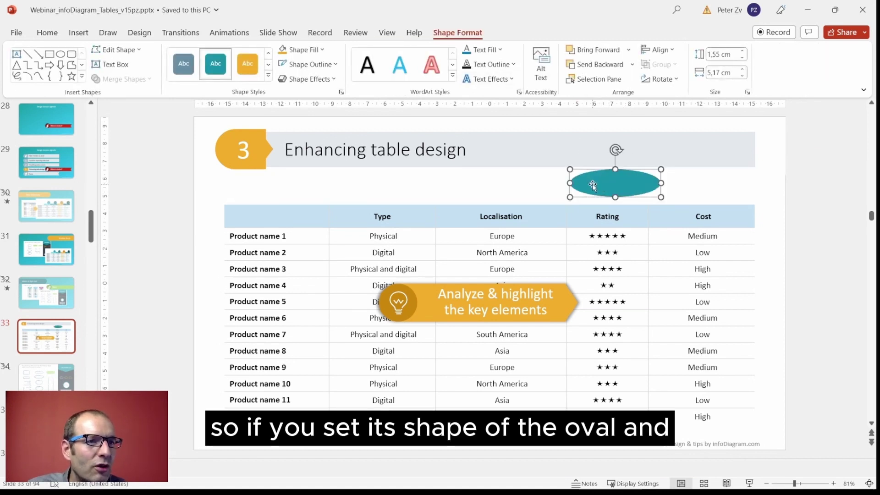
# Step: Give the oval no fill and a green outline at 2¼ pt weight
pyautogui.click(324, 50)
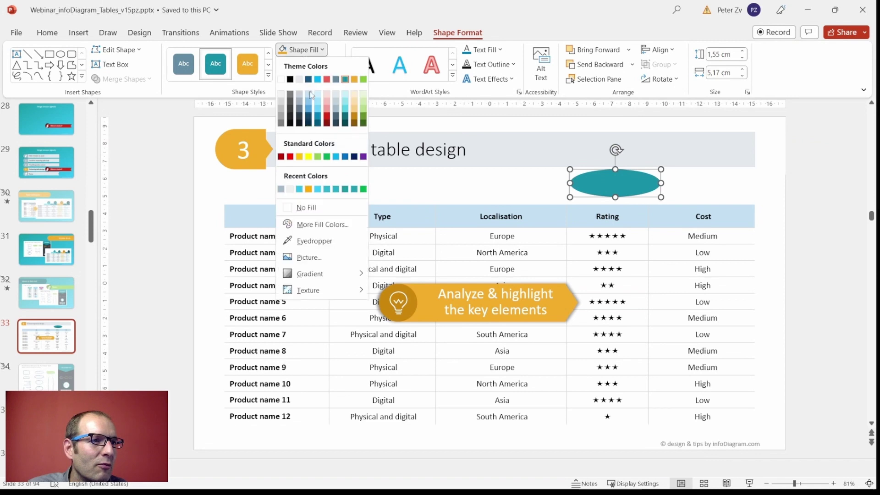
pyautogui.click(305, 208)
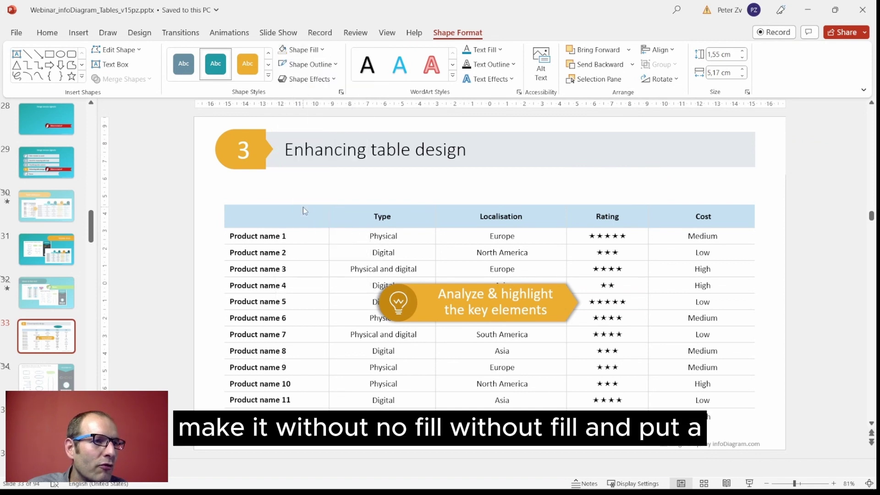
pyautogui.click(337, 64)
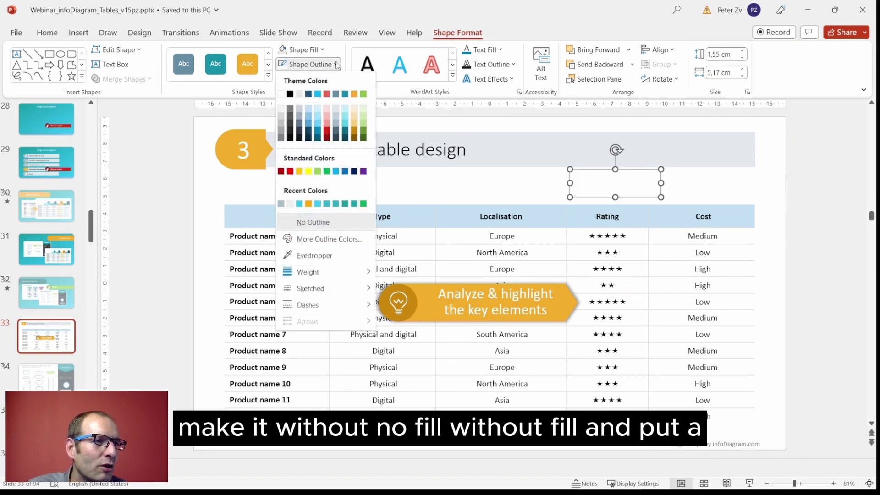
pyautogui.click(364, 95)
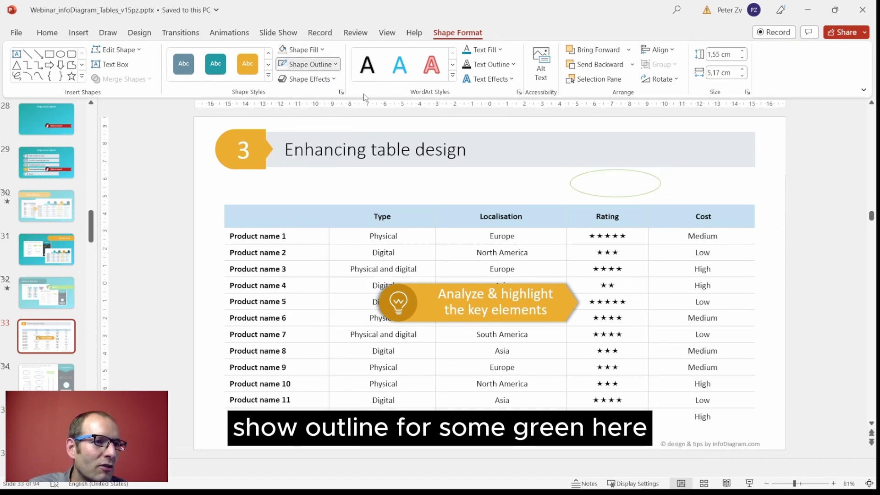
pyautogui.click(337, 65)
pyautogui.moveTo(365, 274)
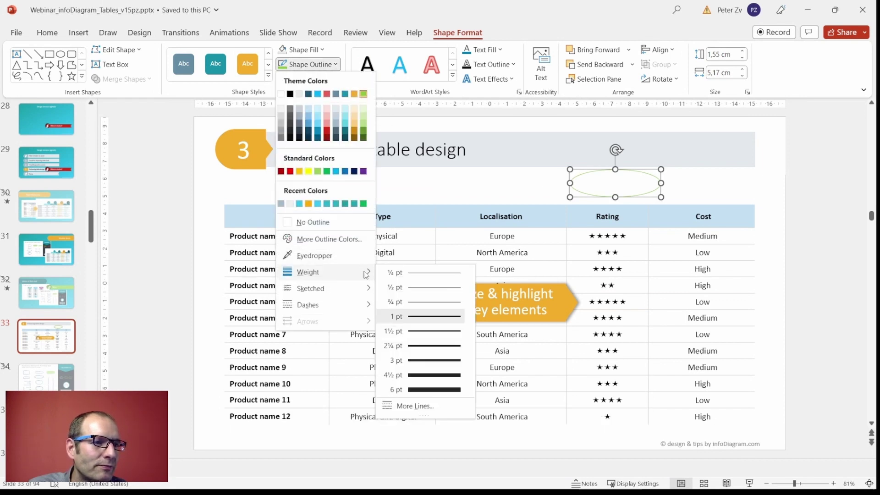
pyautogui.click(427, 347)
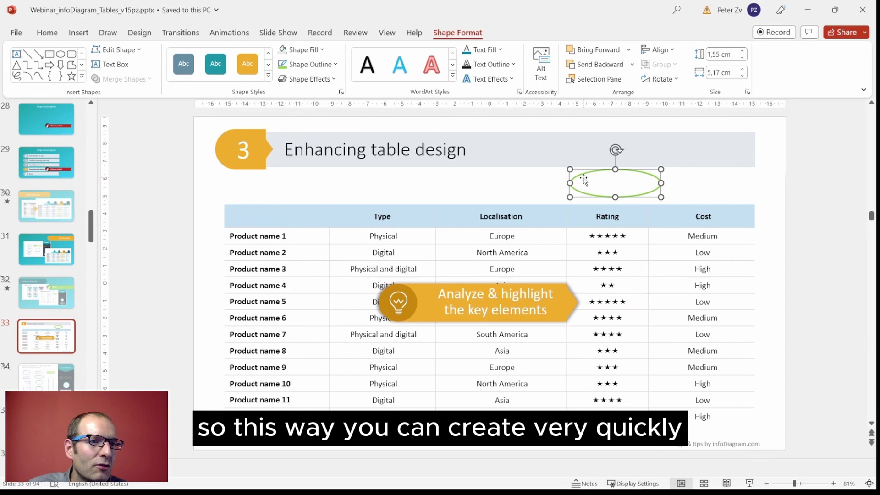
# Step: Fit the green oval around Product name 5's stars and put a red-outlined copy on Product name 12's rating
pyautogui.moveTo(583, 179); pyautogui.dragTo(583, 295)
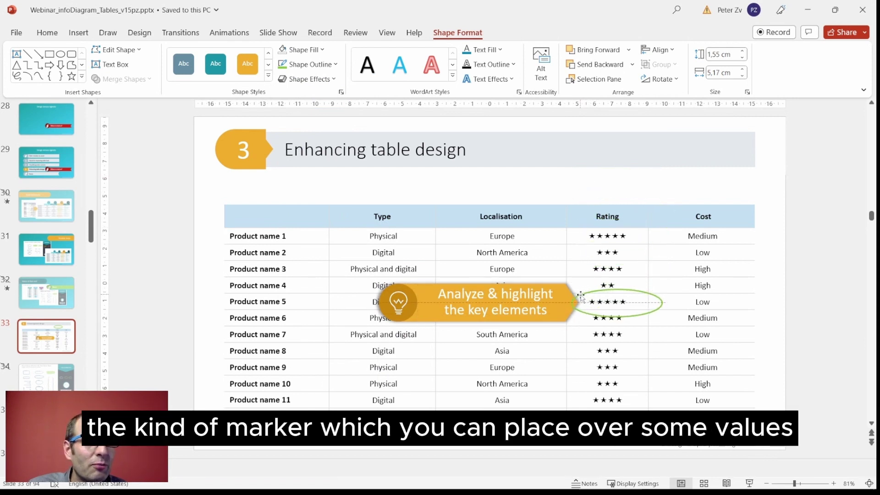
pyautogui.moveTo(662, 319); pyautogui.dragTo(642, 312)
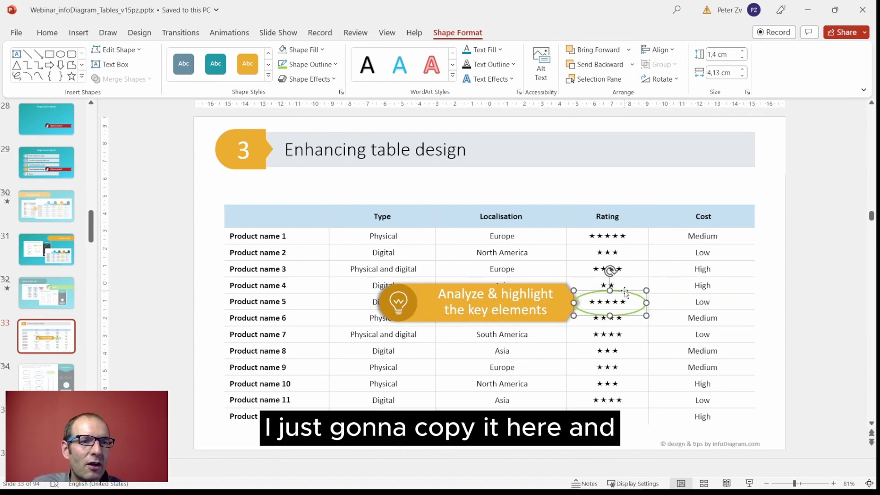
pyautogui.hotkey('ctrl', 'd')
pyautogui.moveTo(631, 301); pyautogui.dragTo(620, 404)
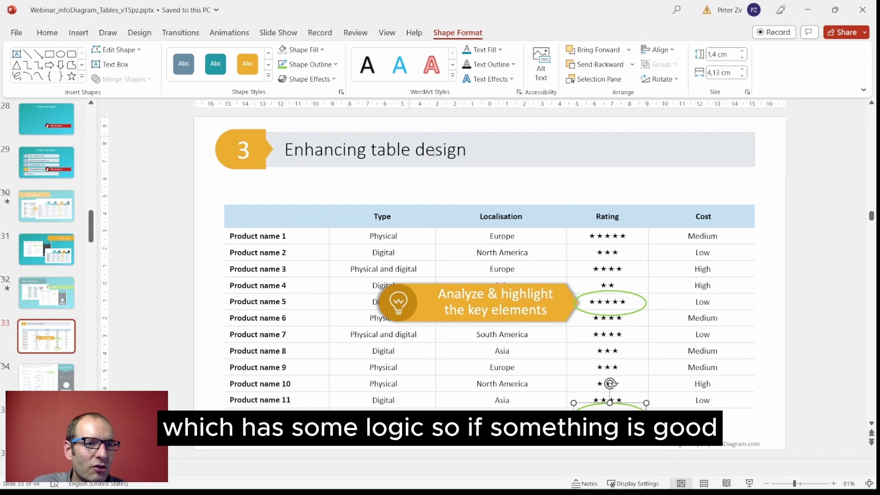
pyautogui.click(335, 65)
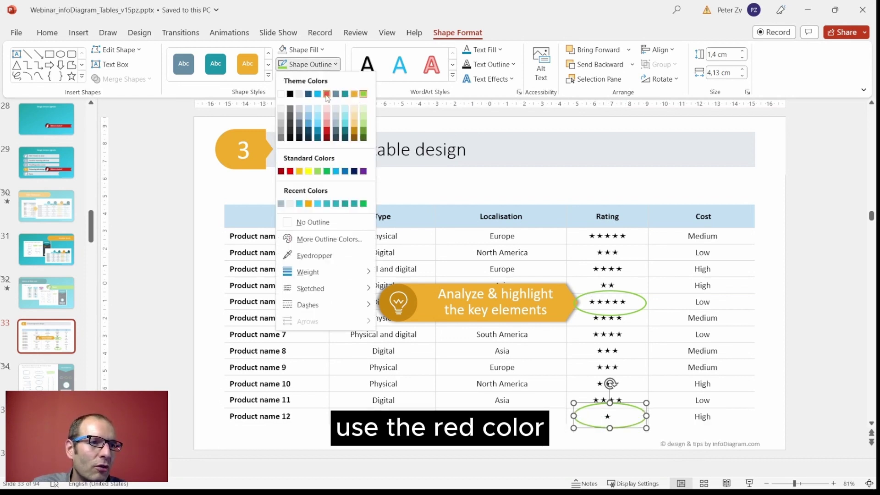
pyautogui.click(562, 253)
pyautogui.hotkey('ctrl', 'z')
pyautogui.press('Escape')
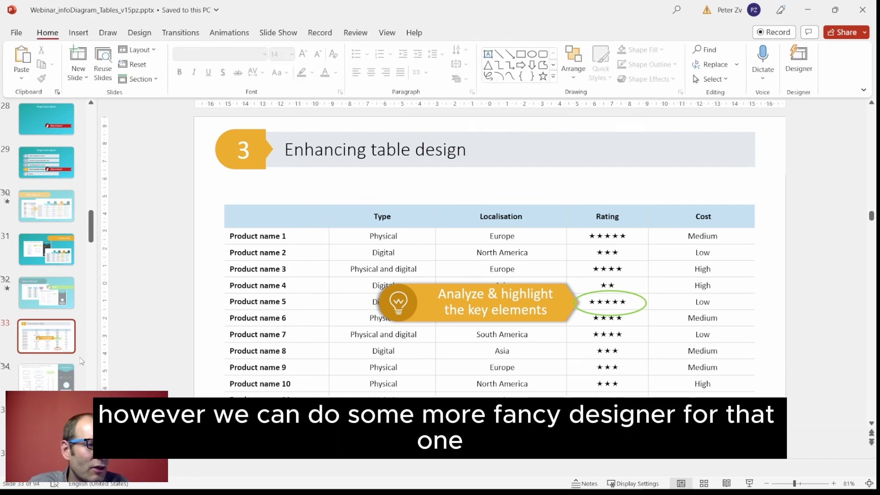
# Step: On slide 34, select the second hand-drawn oval together with the green highlighter
pyautogui.click(64, 373)
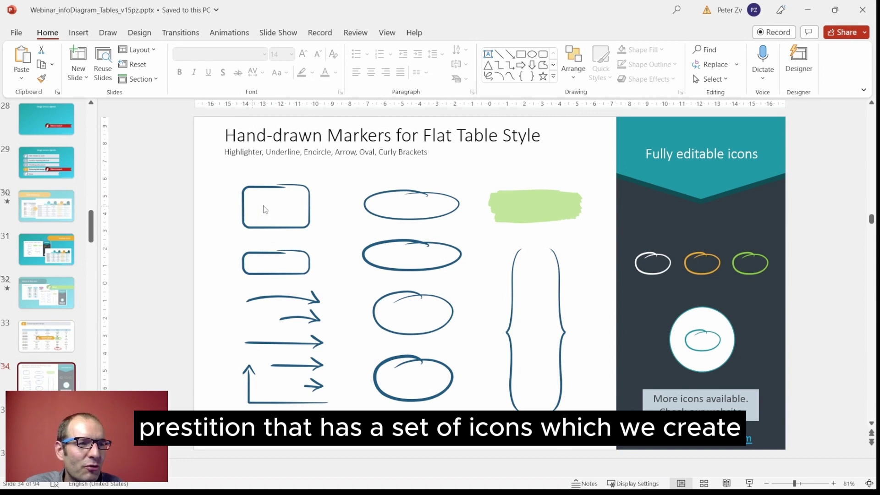
pyautogui.click(376, 243)
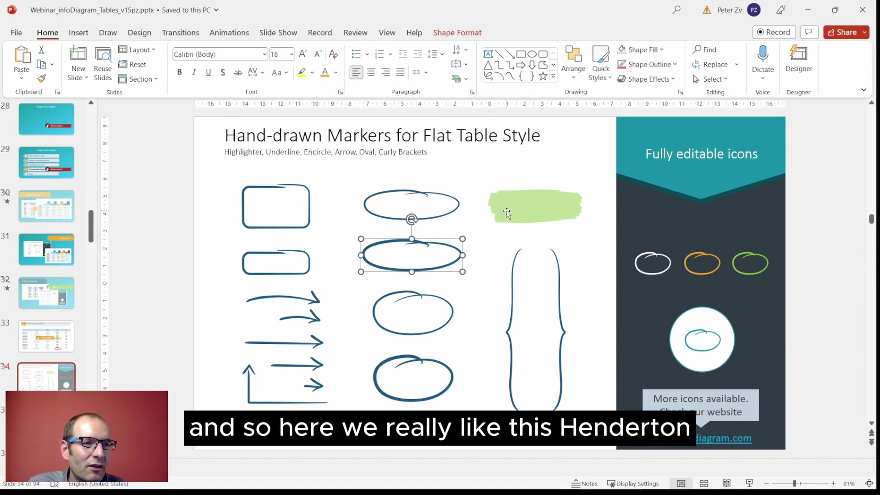
pyautogui.click(357, 283)
pyautogui.click(383, 243)
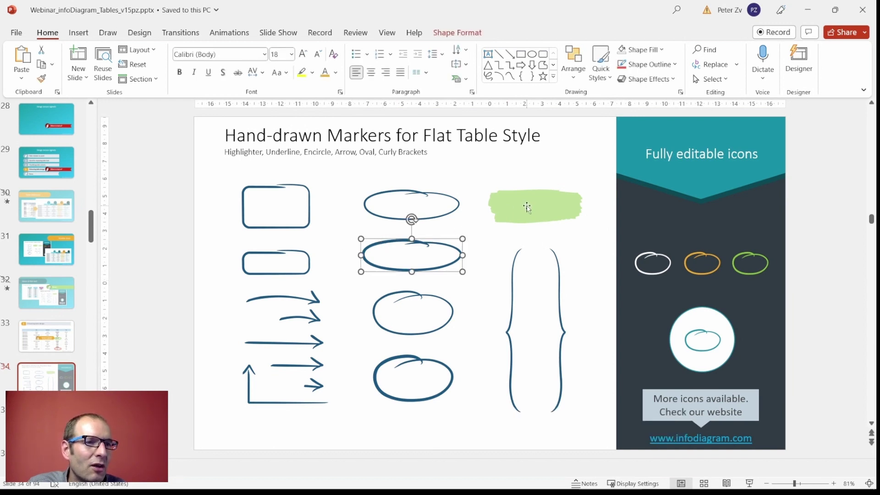
pyautogui.keyDown('shift'); pyautogui.click(514, 213); pyautogui.keyUp('shift')
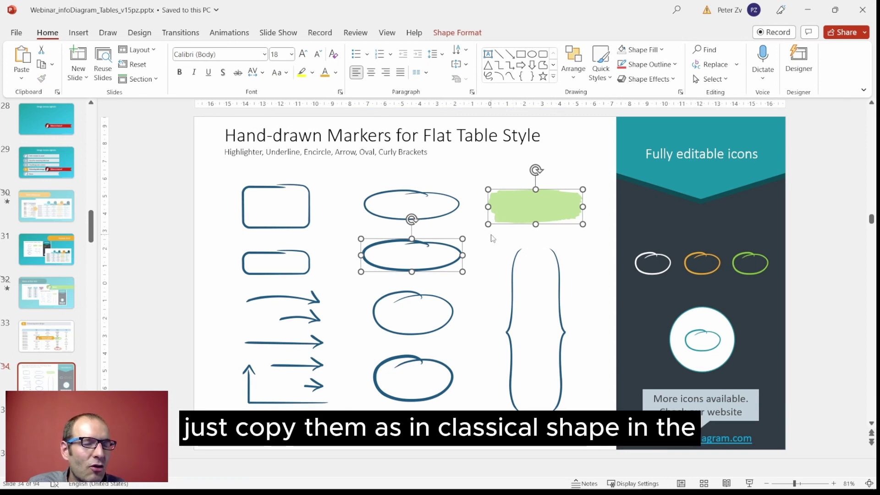
# Step: Paste the markers onto the table slide, move the old ovals aside, and ring Product name 5's stars green
pyautogui.click(63, 340)
pyautogui.hotkey('ctrl', 'v')
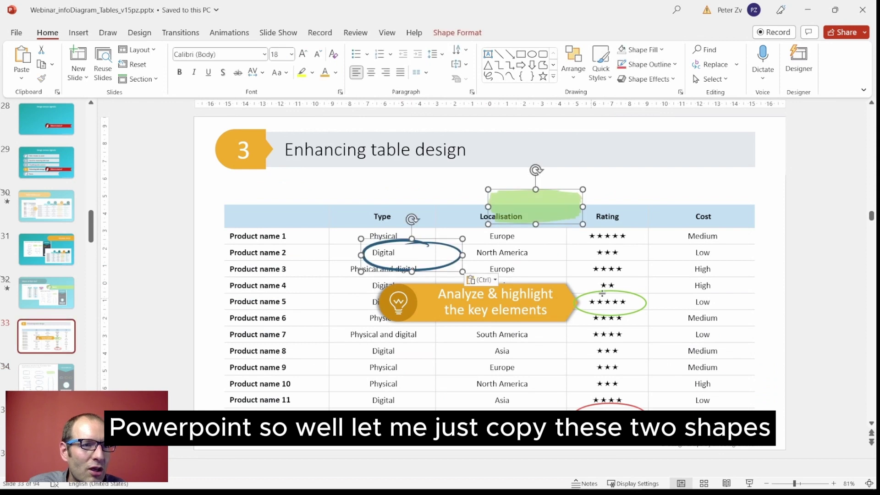
pyautogui.moveTo(632, 296); pyautogui.dragTo(843, 289)
pyautogui.moveTo(632, 407); pyautogui.dragTo(839, 391)
pyautogui.moveTo(399, 245); pyautogui.dragTo(584, 287)
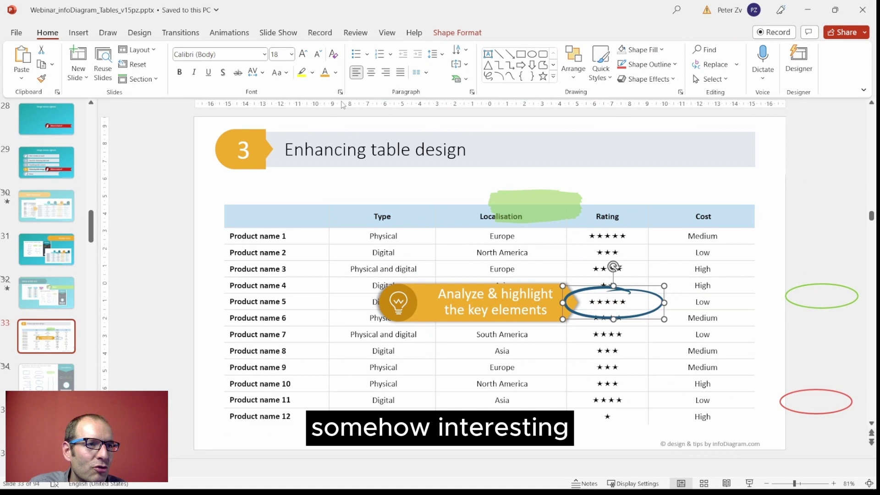
pyautogui.click(661, 51)
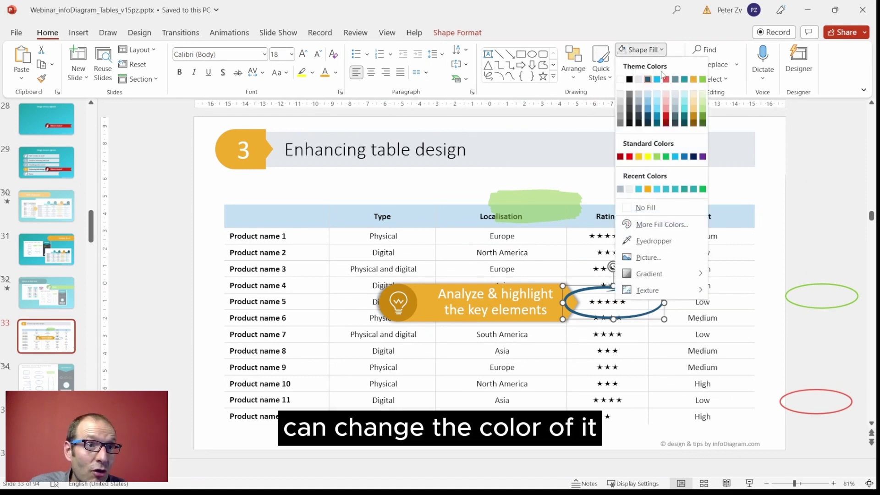
pyautogui.click(702, 79)
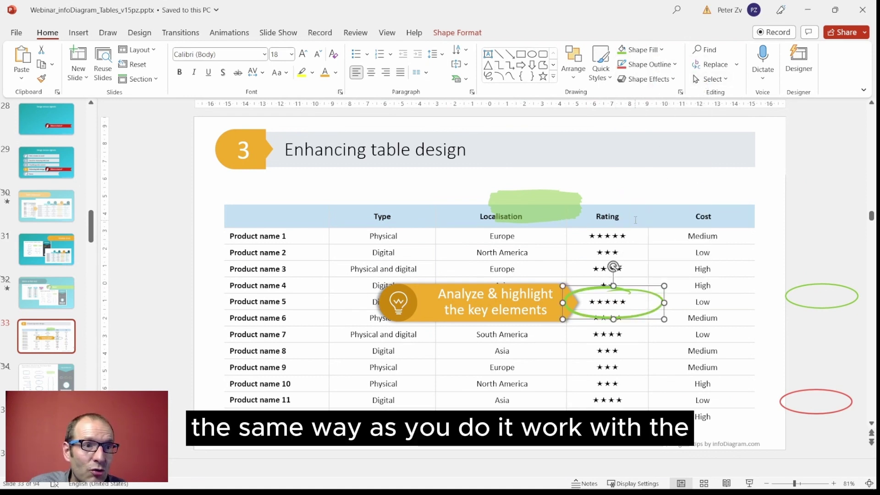
# Step: Shift the Analyze & highlight callout left and make a pink highlight stroke under row 12's Cost
pyautogui.moveTo(418, 299); pyautogui.dragTo(385, 298)
pyautogui.moveTo(507, 202)
pyautogui.mouseDown()
pyautogui.moveTo(681, 300)
pyautogui.moveTo(709, 307)
pyautogui.moveTo(685, 301)
pyautogui.moveTo(685, 416)
pyautogui.mouseUp()
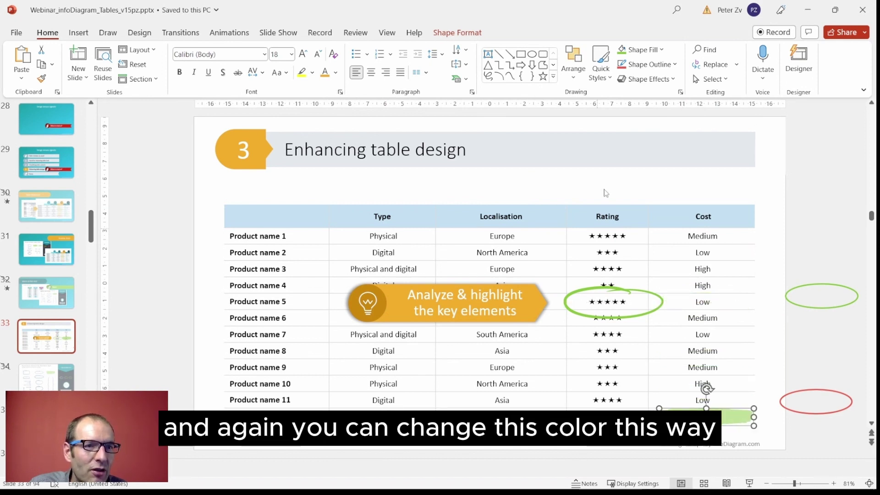
pyautogui.click(642, 49)
pyautogui.click(713, 286)
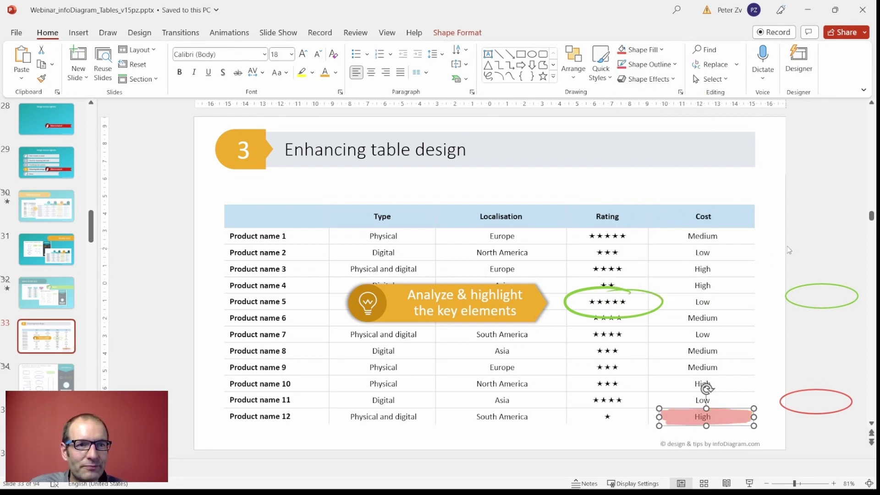
# Step: Deselect the pink highlight stroke
pyautogui.press('Escape')
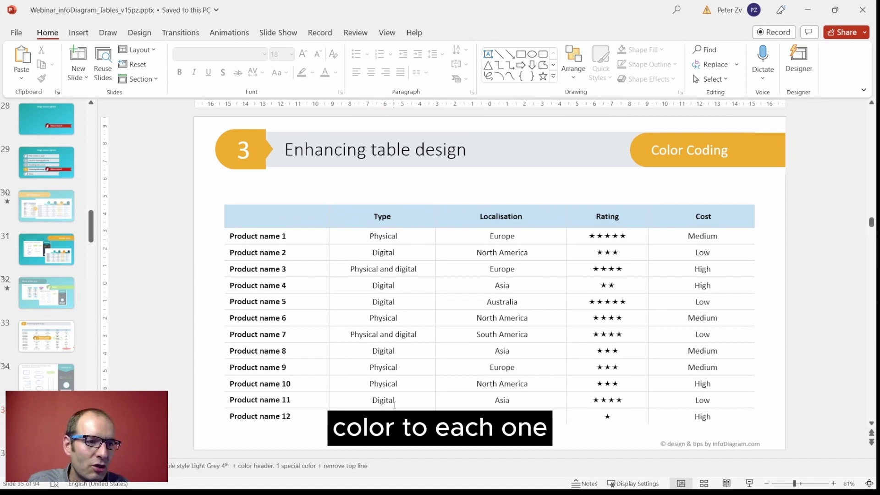
# Step: Apply the teal Medium table style to the product table
pyautogui.click(371, 221)
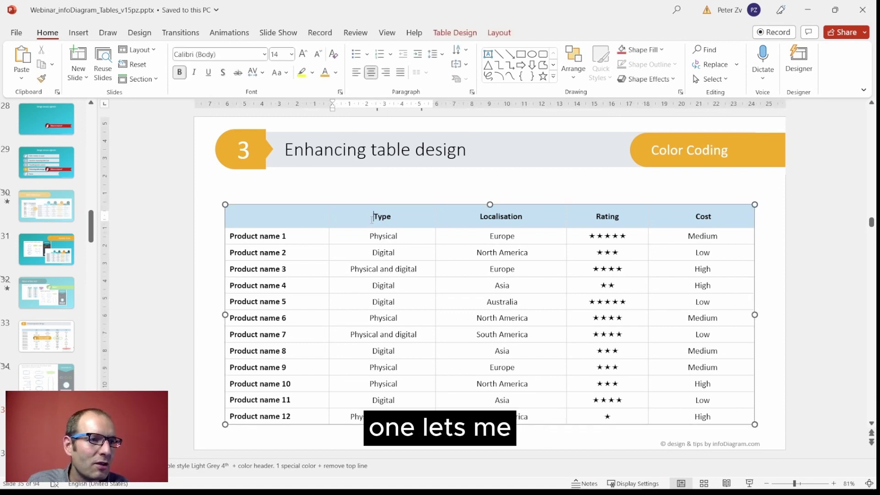
pyautogui.click(456, 33)
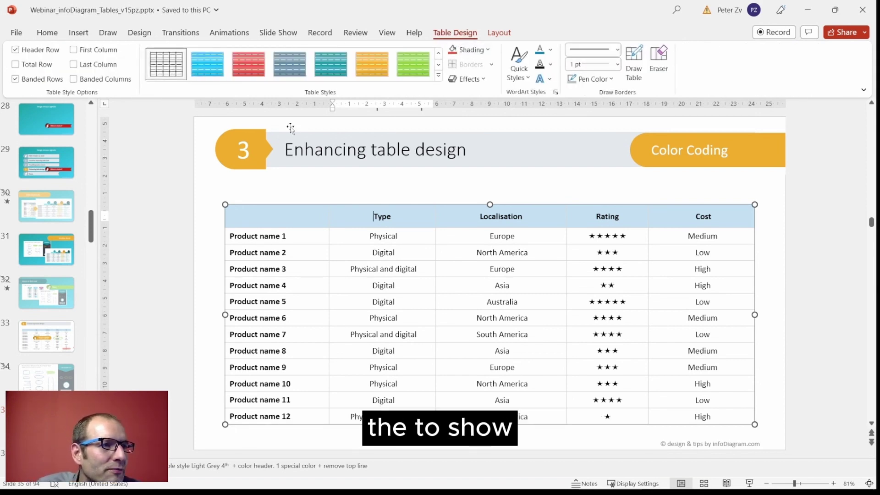
pyautogui.click(438, 78)
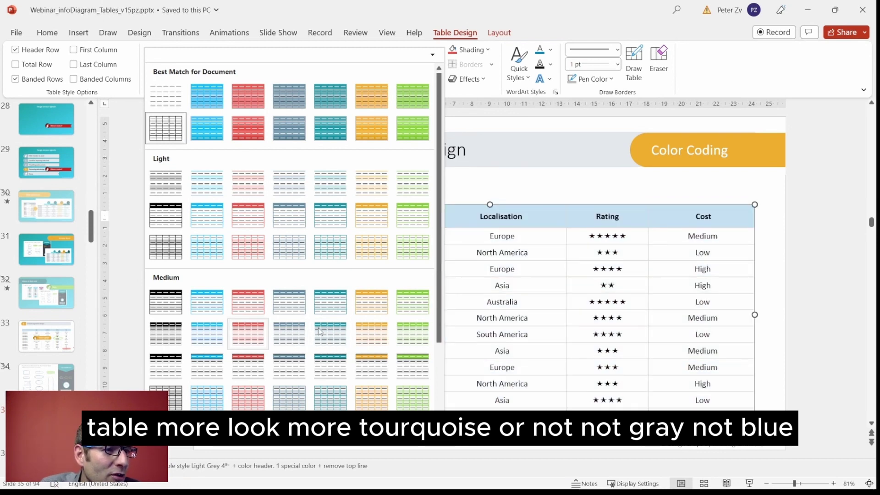
pyautogui.click(322, 328)
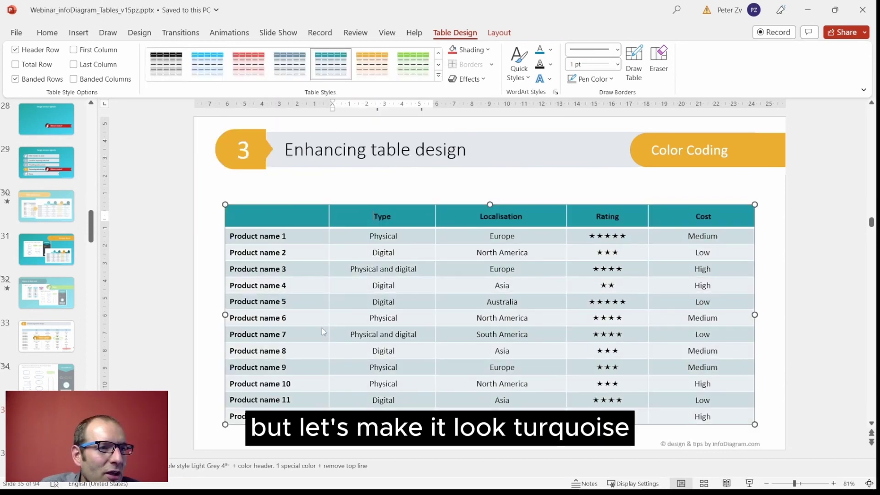
pyautogui.click(180, 304)
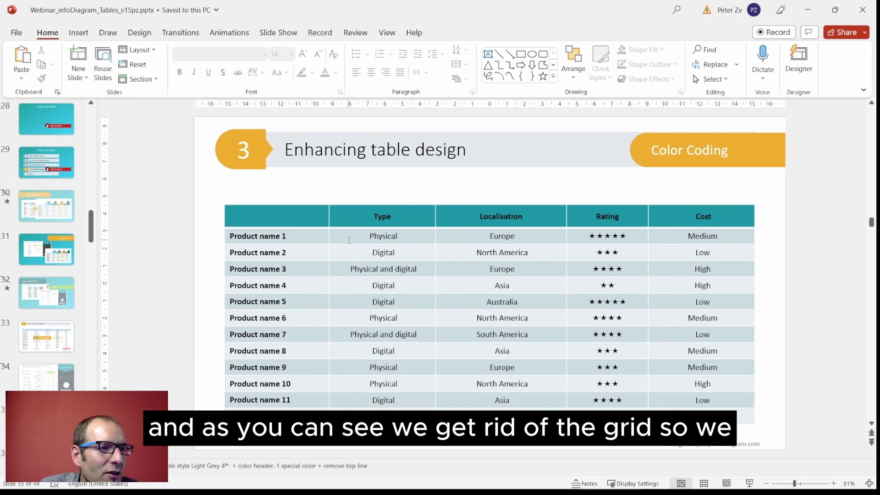
# Step: Toggle the table's Banded Rows off and back on
pyautogui.click(310, 236)
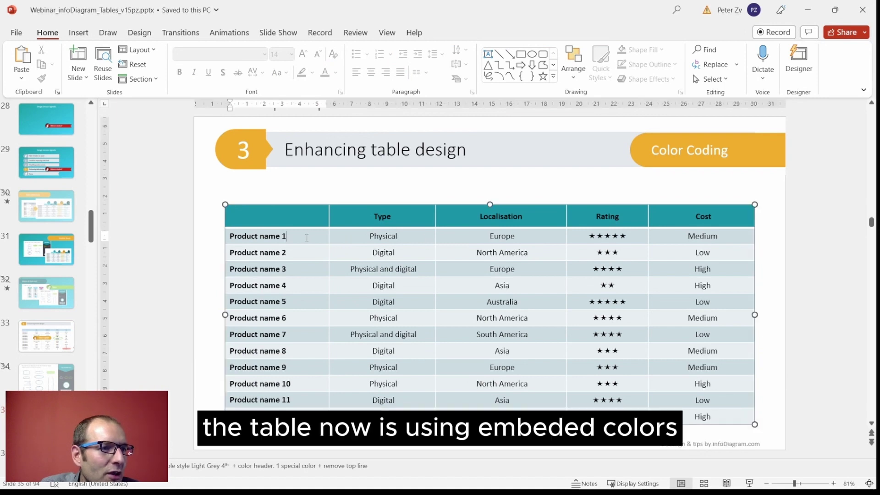
pyautogui.click(16, 79)
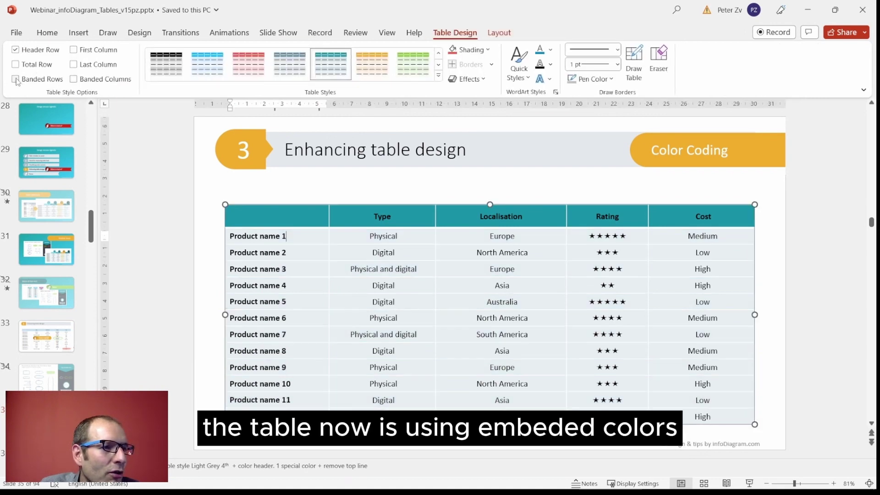
pyautogui.click(15, 78)
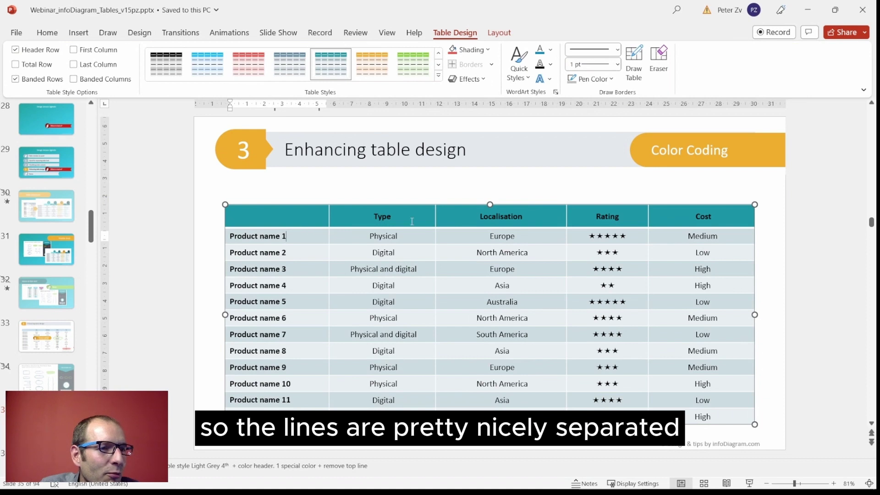
pyautogui.click(819, 273)
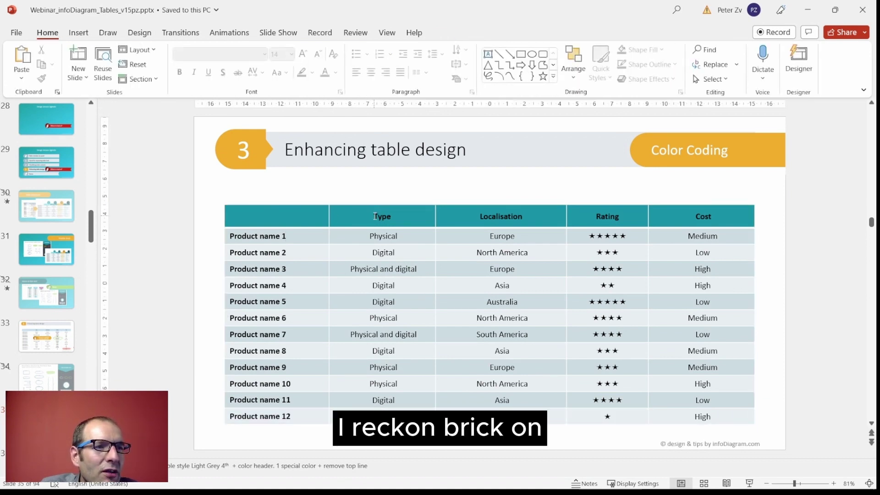
# Step: Select the word Type in the table's header row
pyautogui.click(375, 216)
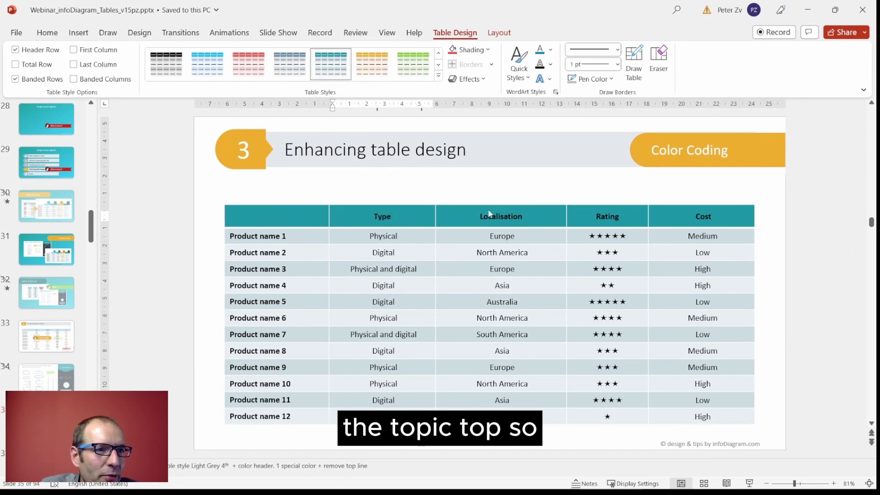
pyautogui.press('Escape')
pyautogui.click(371, 218)
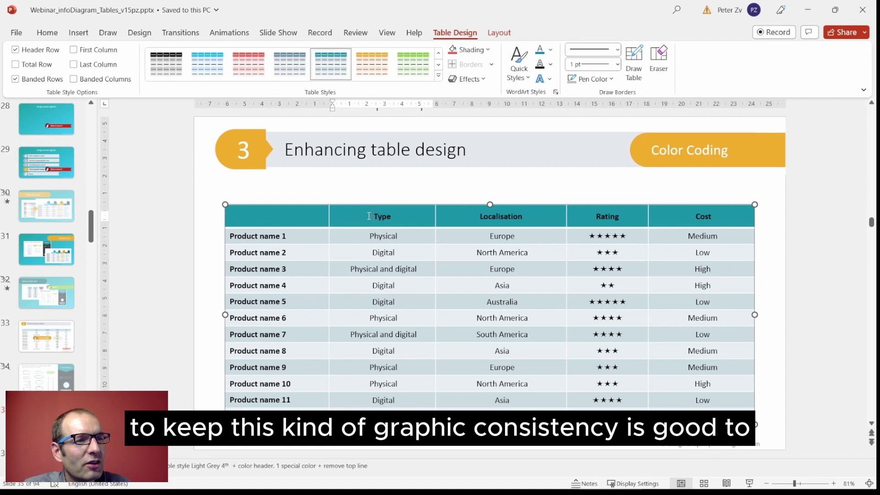
pyautogui.moveTo(372, 216); pyautogui.dragTo(395, 220)
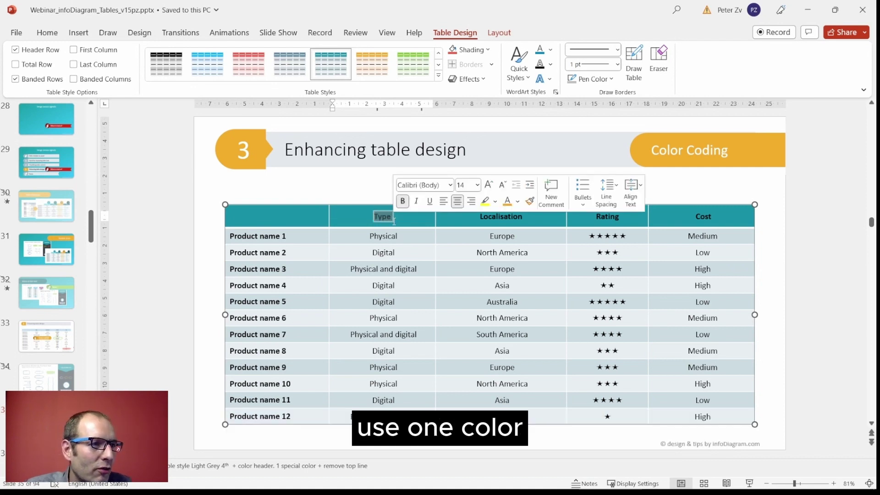
# Step: Shade the Type header light turquoise and the Cost header dark teal
pyautogui.click(489, 50)
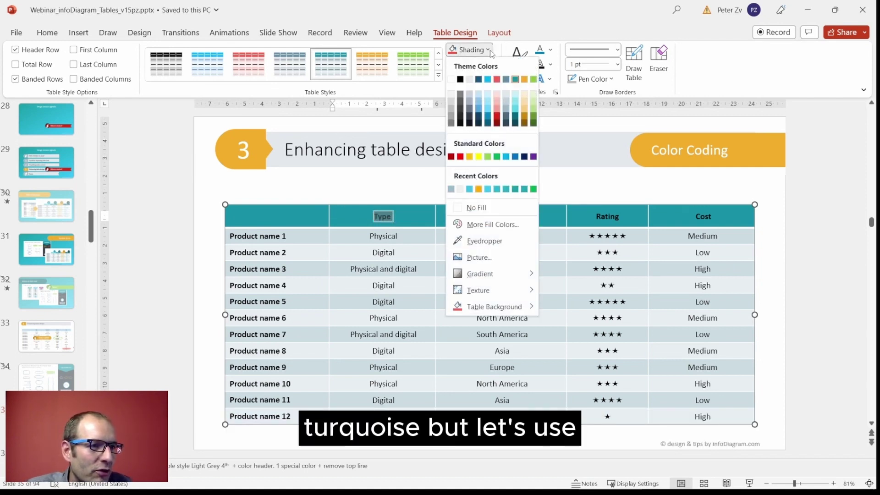
pyautogui.click(515, 110)
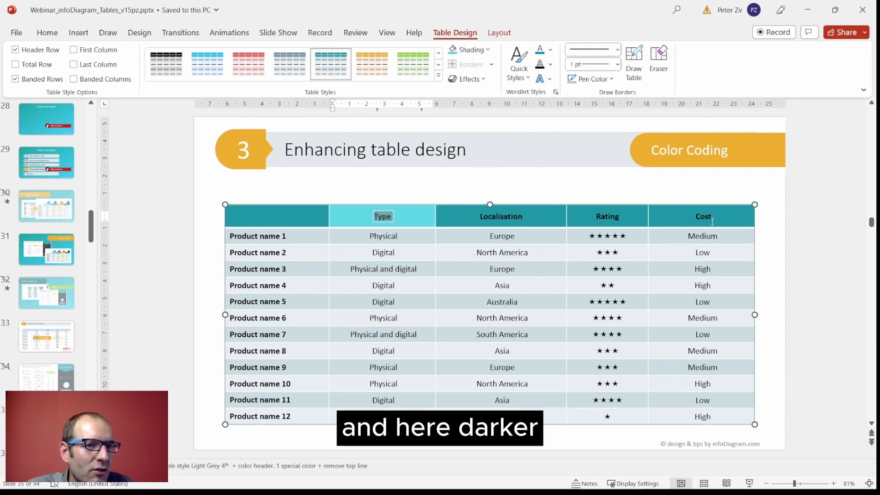
pyautogui.click(487, 50)
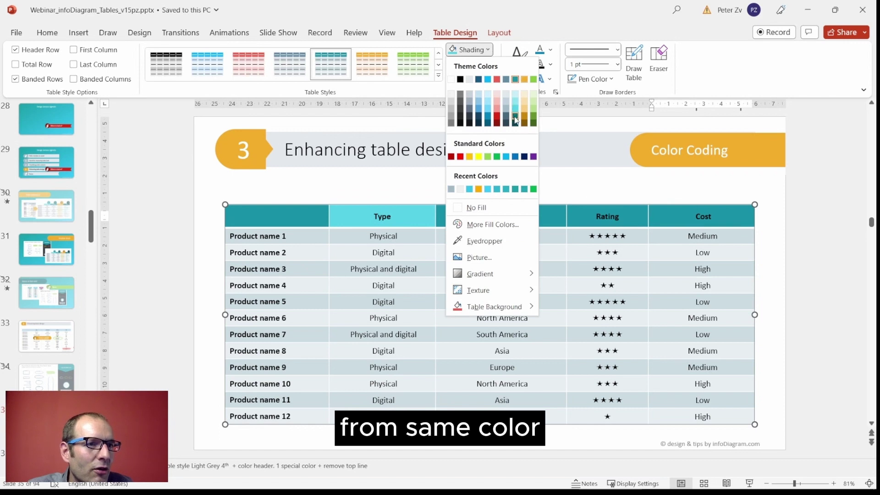
pyautogui.click(515, 120)
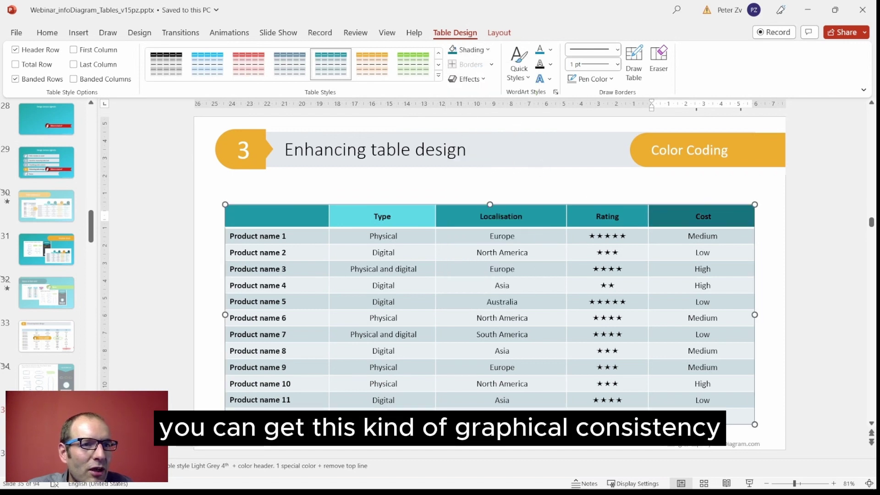
pyautogui.click(829, 243)
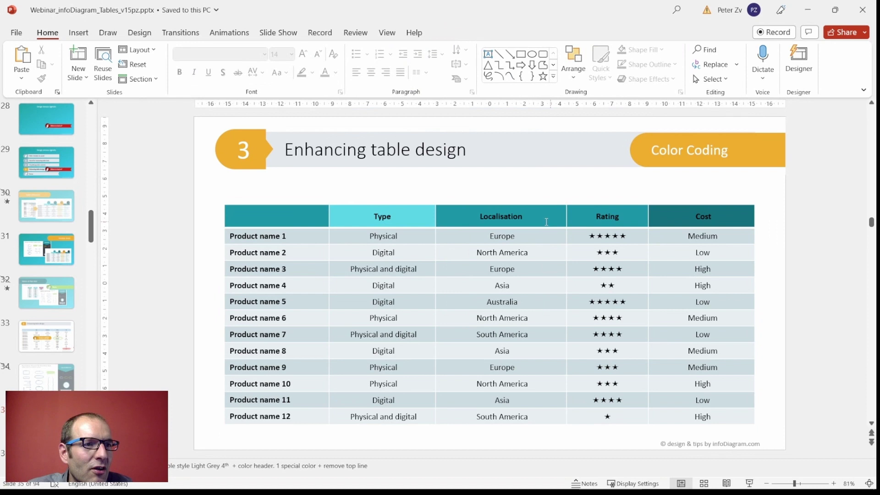
# Step: Shade the Rating header gold and select the Rating cells for rows 1 to 12
pyautogui.doubleClick(596, 218)
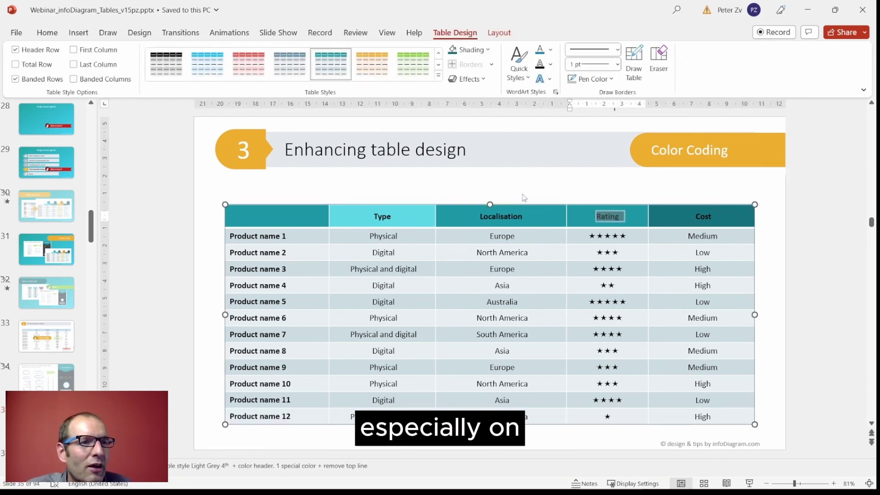
pyautogui.click(488, 50)
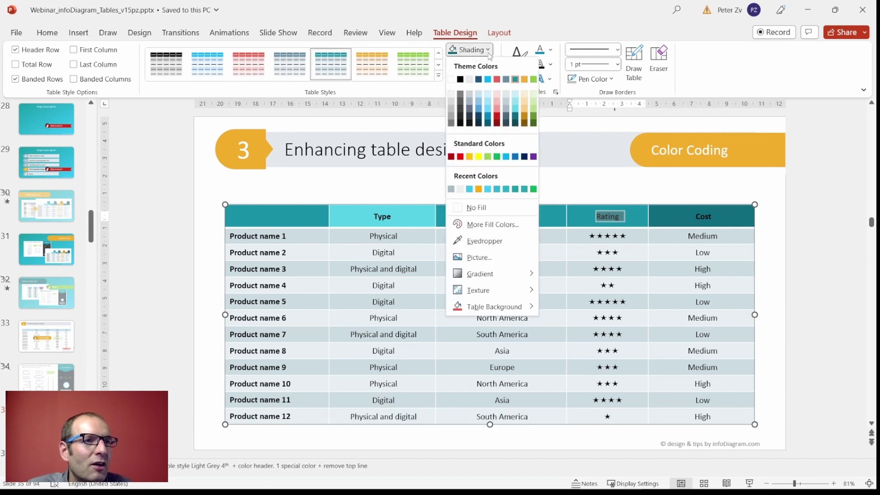
pyautogui.click(525, 80)
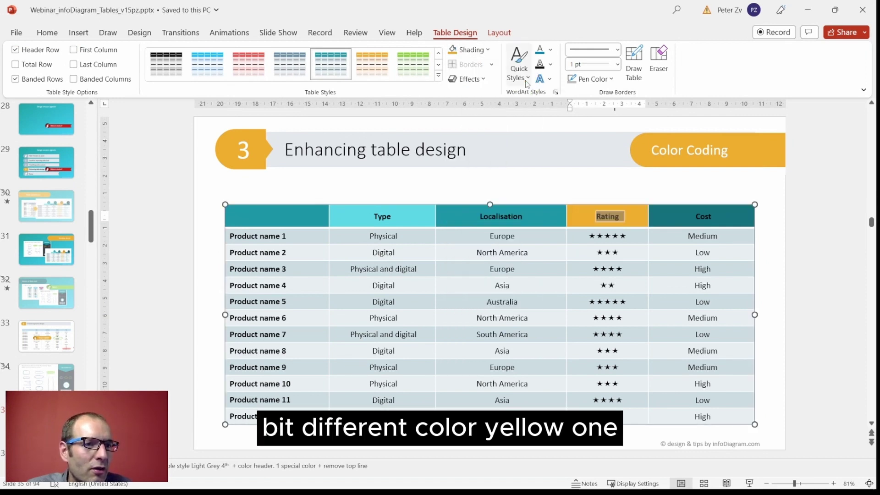
pyautogui.click(813, 249)
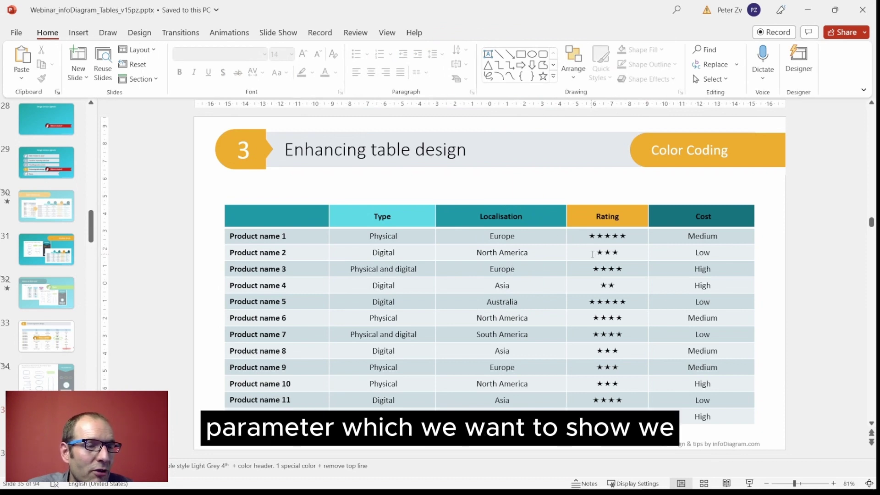
pyautogui.moveTo(591, 240); pyautogui.dragTo(606, 416)
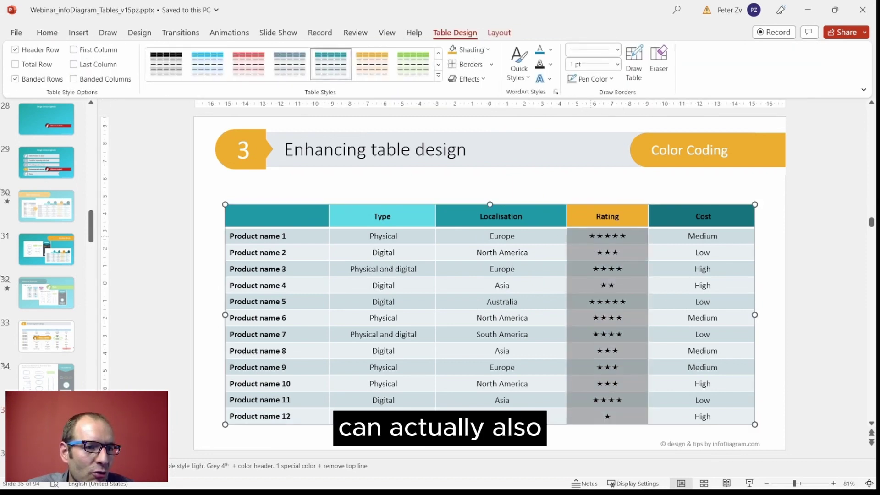
# Step: Colour the Rating column's star text gold
pyautogui.click(550, 51)
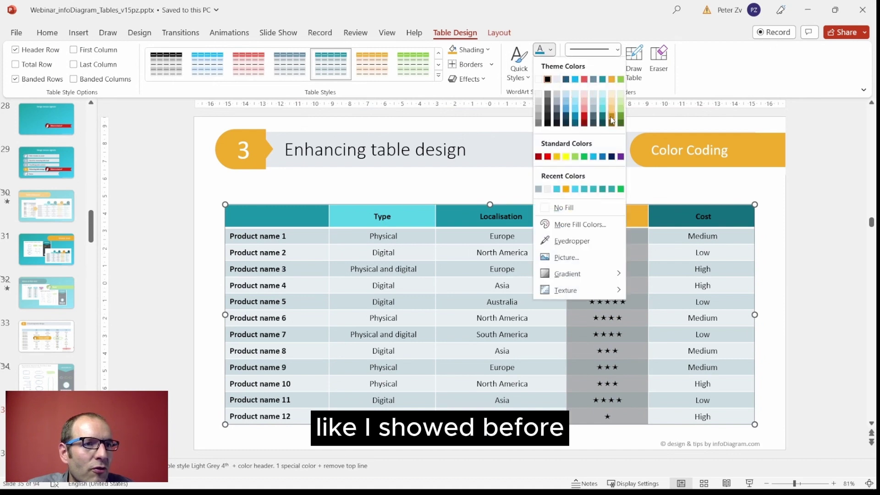
pyautogui.click(611, 120)
pyautogui.click(817, 165)
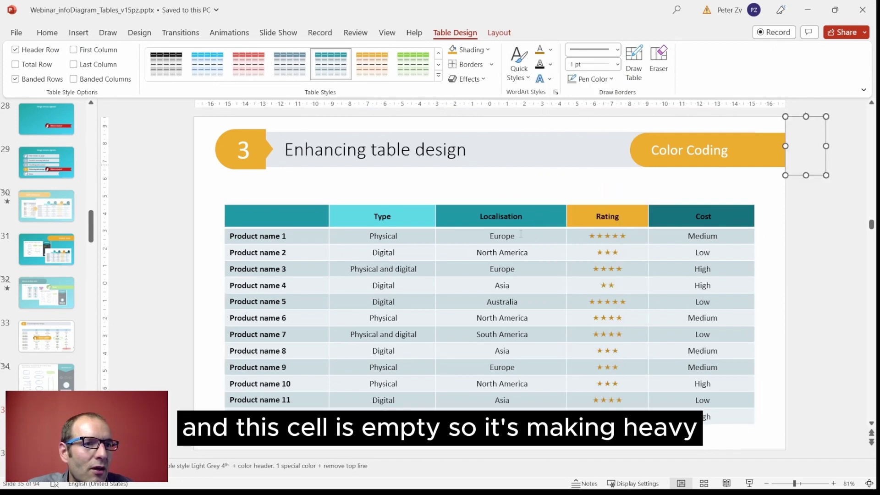
# Step: Set the empty top-left header cell's shading to No Fill
pyautogui.click(263, 219)
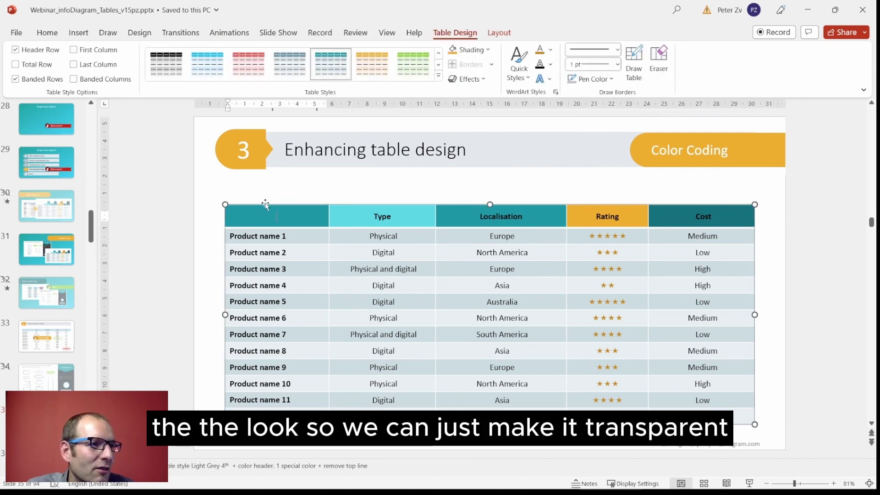
pyautogui.click(488, 50)
pyautogui.click(476, 207)
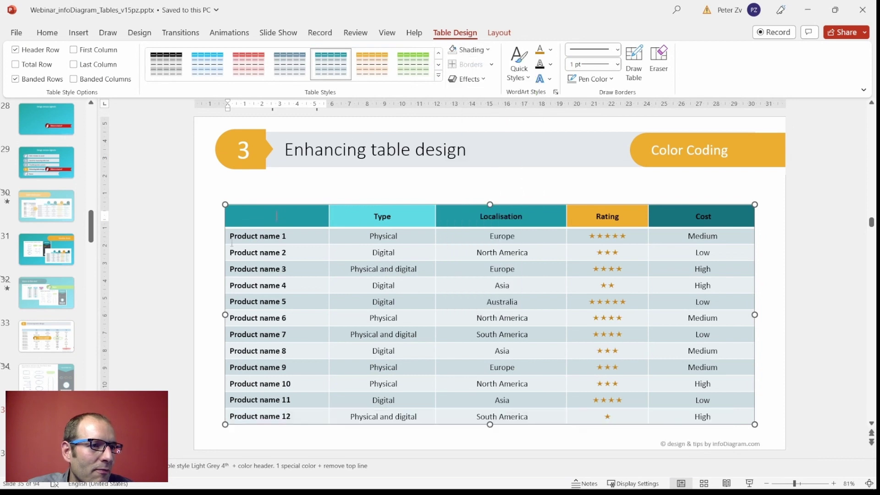
pyautogui.click(197, 243)
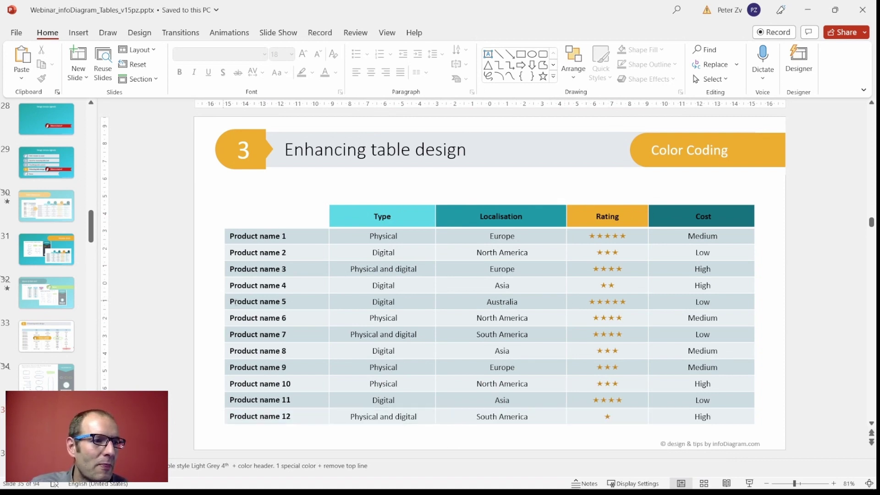
# Step: Make the table's header row text white on slide 35, then go to slide 36
pyautogui.press('pagedown')
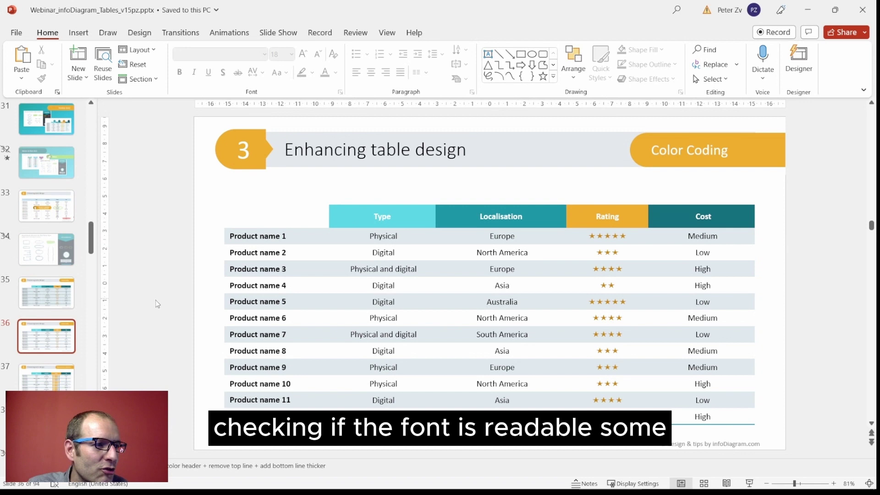
pyautogui.click(70, 300)
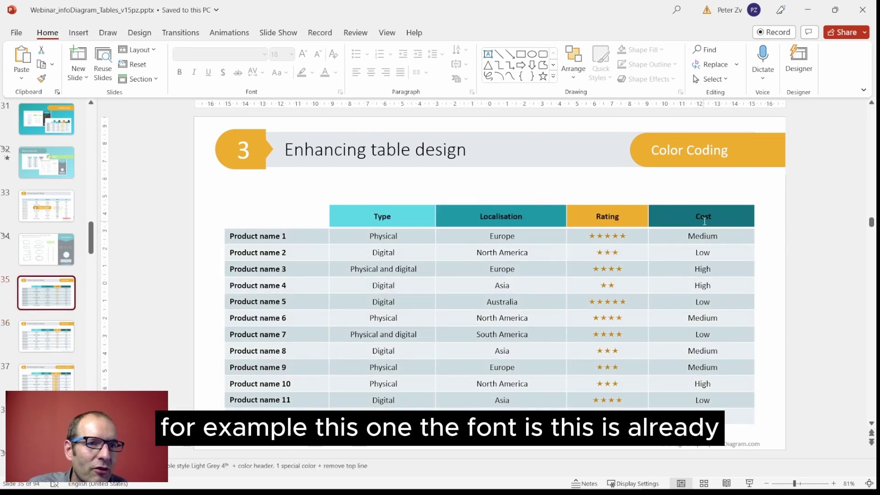
pyautogui.click(704, 218)
pyautogui.moveTo(721, 218); pyautogui.dragTo(382, 217)
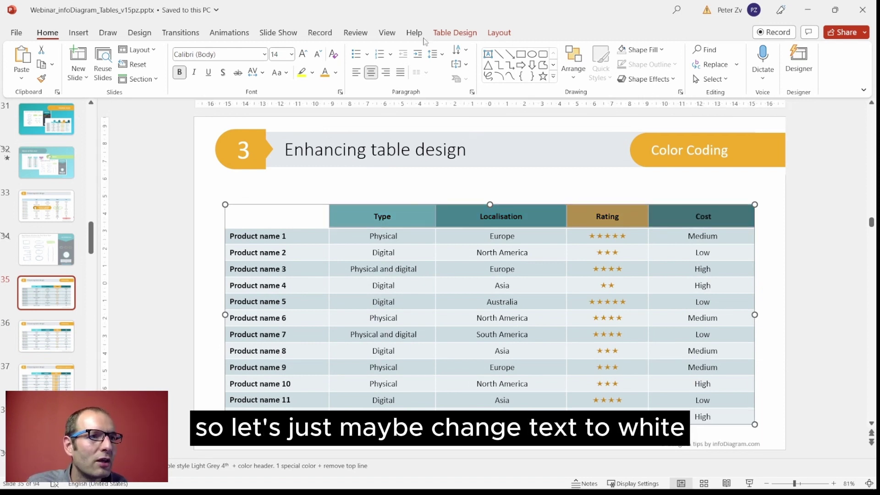
pyautogui.click(335, 73)
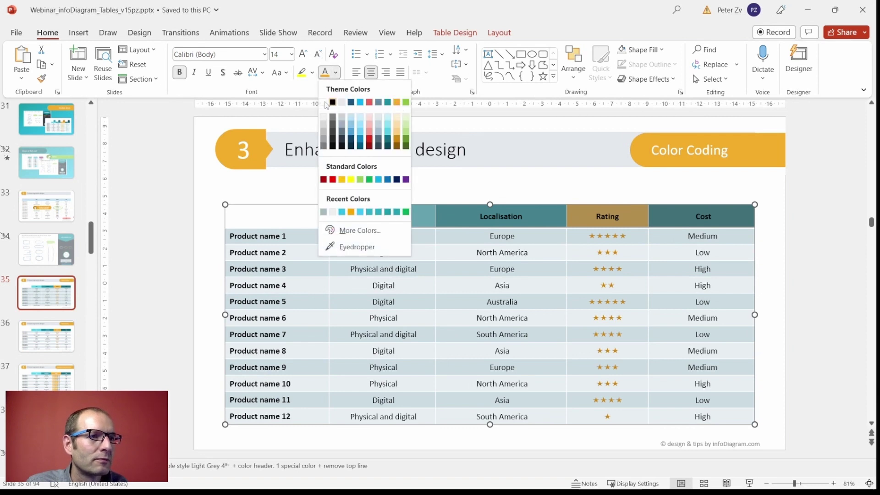
pyautogui.click(342, 102)
pyautogui.click(170, 248)
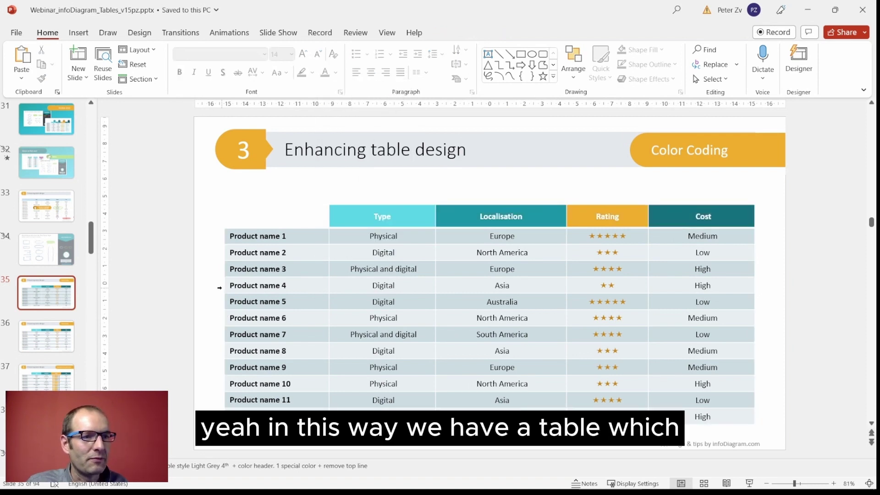
pyautogui.press('pagedown')
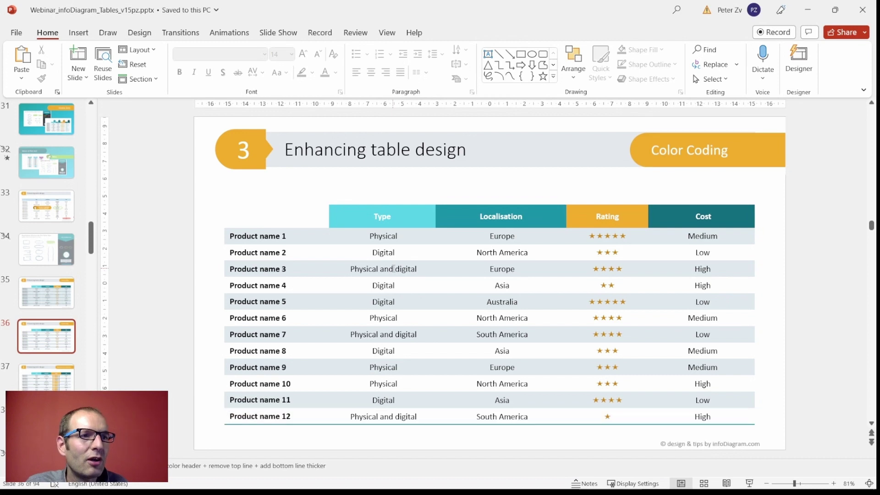
# Step: Go to slide 39's status indicator icons and select the three-of-five star rating row
pyautogui.press('pagedown')
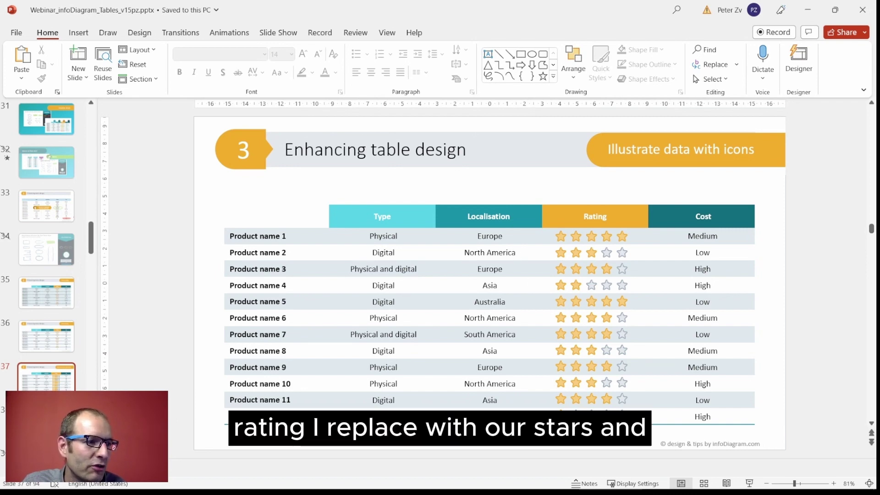
pyautogui.scroll(-2, 200, 342)
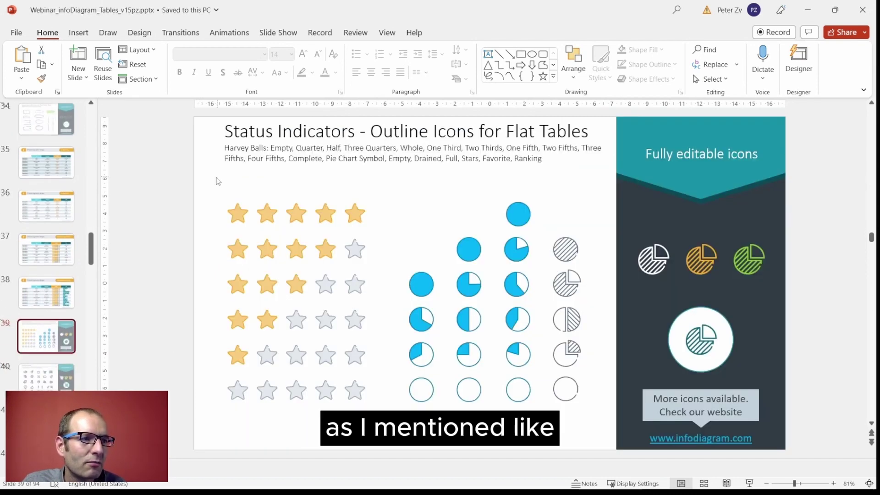
pyautogui.click(237, 213)
pyautogui.click(238, 251)
pyautogui.click(238, 287)
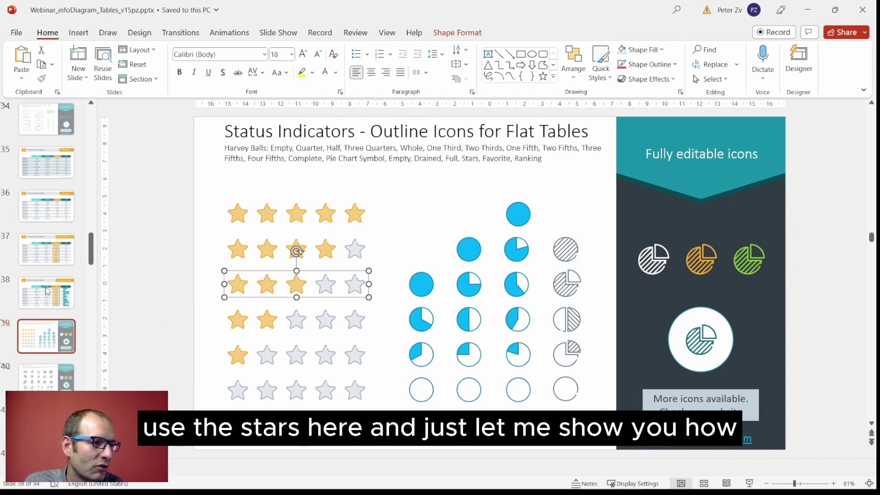
# Step: On slide 36, delete the text stars from the Product name 1 and Product name 2 Rating cells
pyautogui.click(46, 250)
pyautogui.click(49, 216)
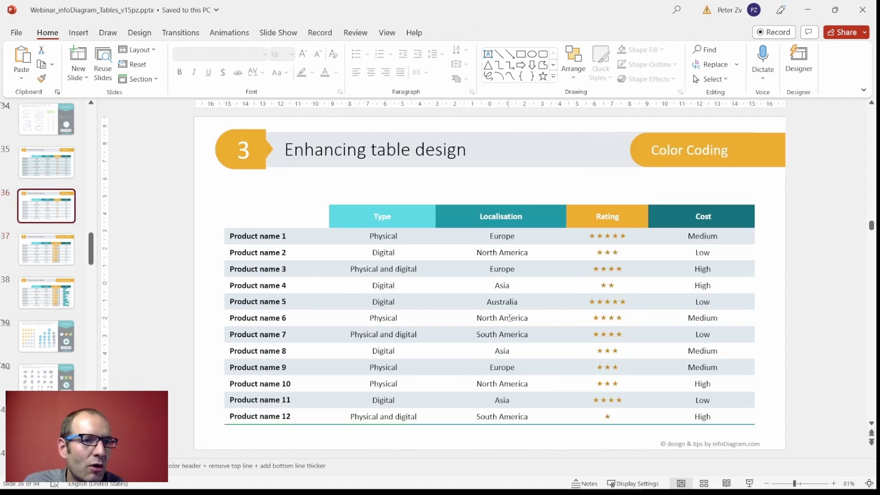
pyautogui.moveTo(590, 235); pyautogui.dragTo(628, 236)
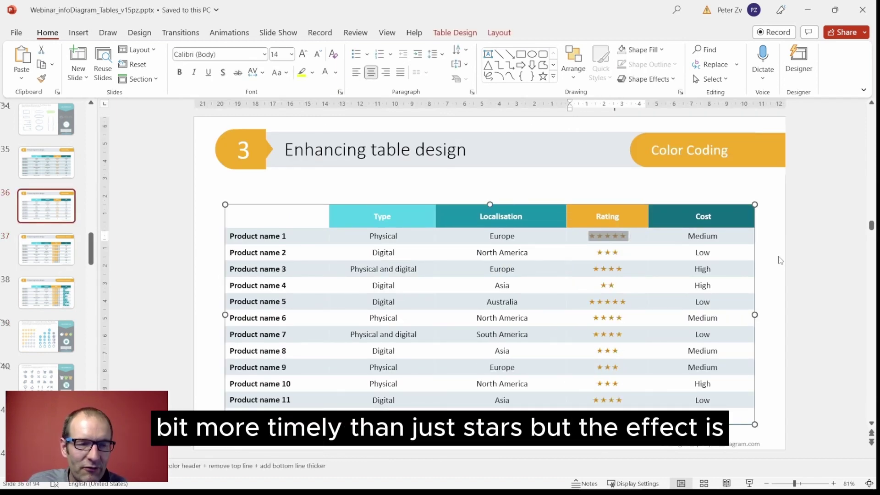
pyautogui.press('Delete')
pyautogui.click(607, 252)
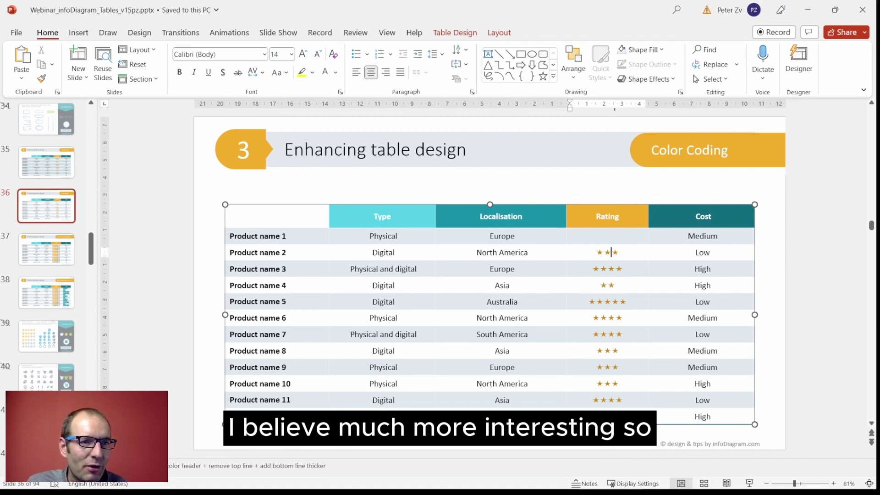
pyautogui.moveTo(596, 252); pyautogui.dragTo(620, 252)
pyautogui.press('Delete')
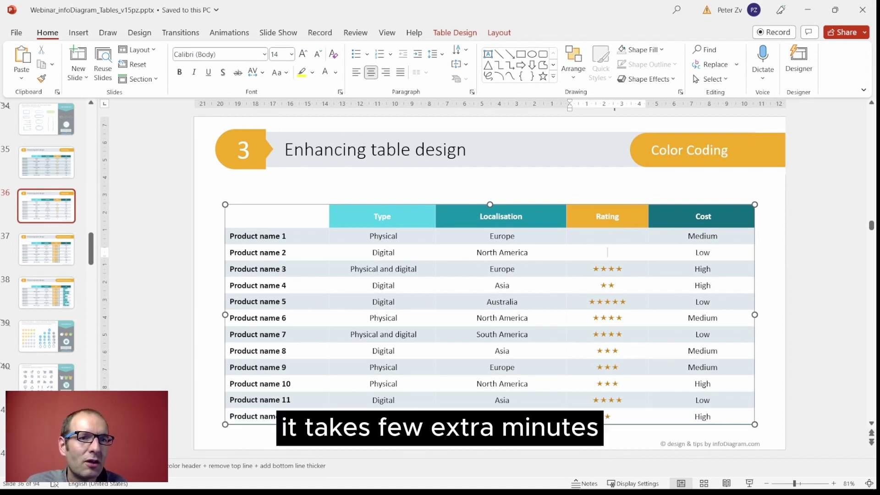
# Step: Paste the star icon row, shrink it into Product name 1's Rating cell, and duplicate it into Product name 2's
pyautogui.click(812, 266)
pyautogui.hotkey('ctrl', 'v')
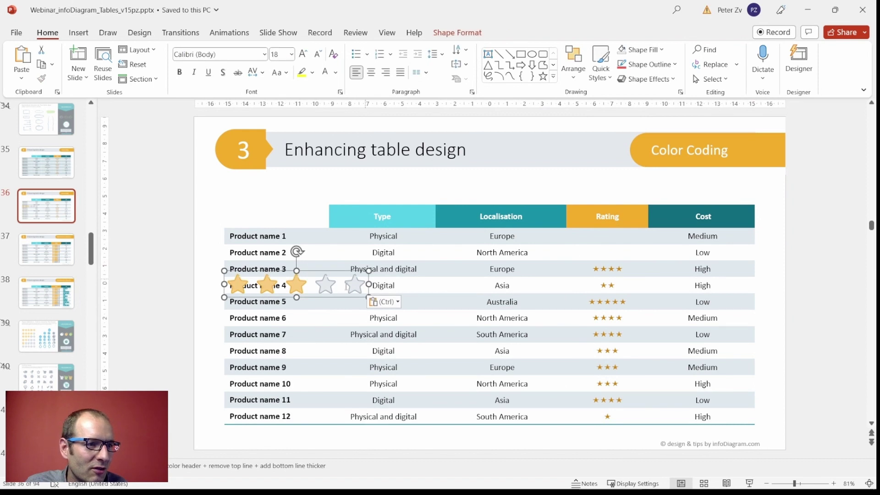
pyautogui.moveTo(344, 275); pyautogui.dragTo(672, 230)
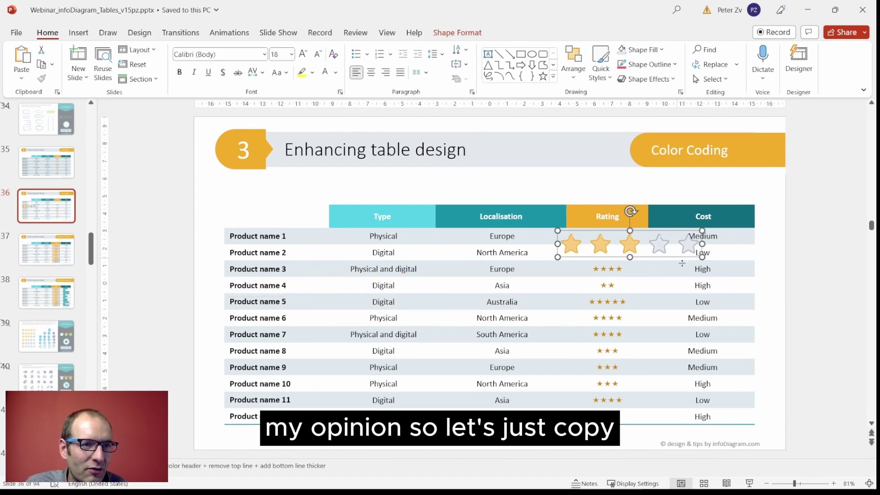
pyautogui.moveTo(701, 257); pyautogui.dragTo(620, 237)
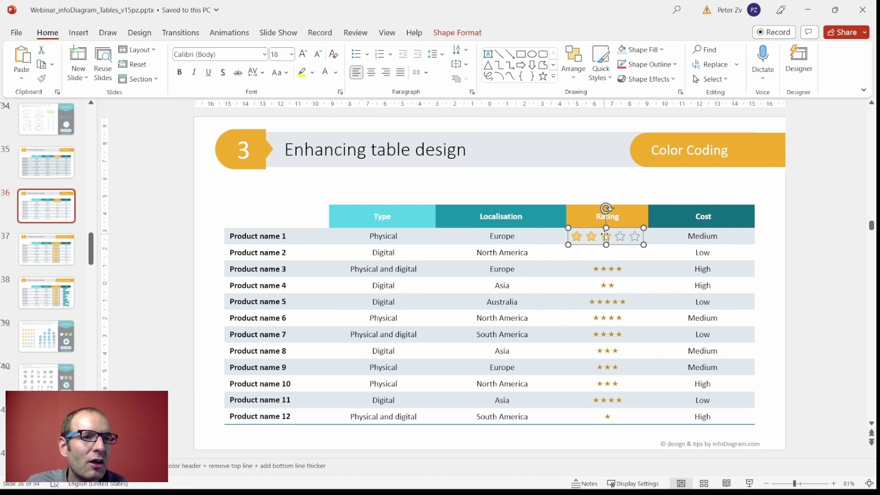
pyautogui.hotkey('ctrl', 'd')
pyautogui.moveTo(601, 244); pyautogui.dragTo(591, 250)
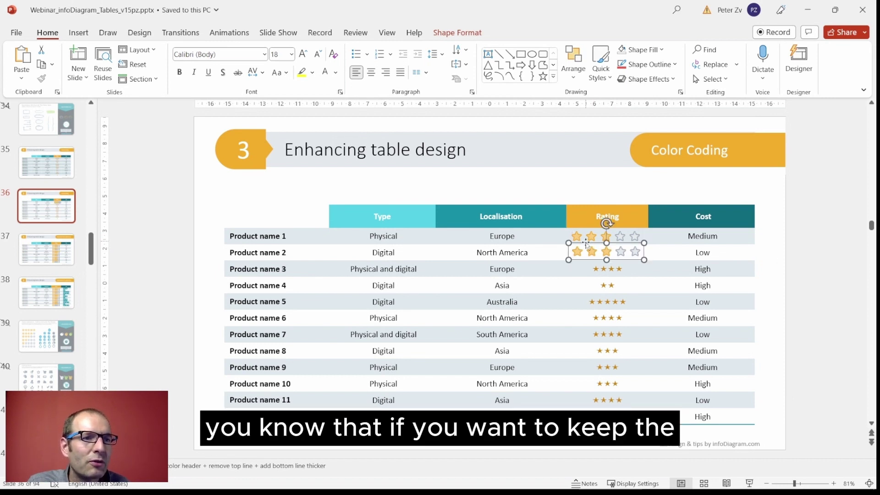
# Step: Fill the fourth star in Product name 1's row gold
pyautogui.click(619, 237)
pyautogui.click(619, 236)
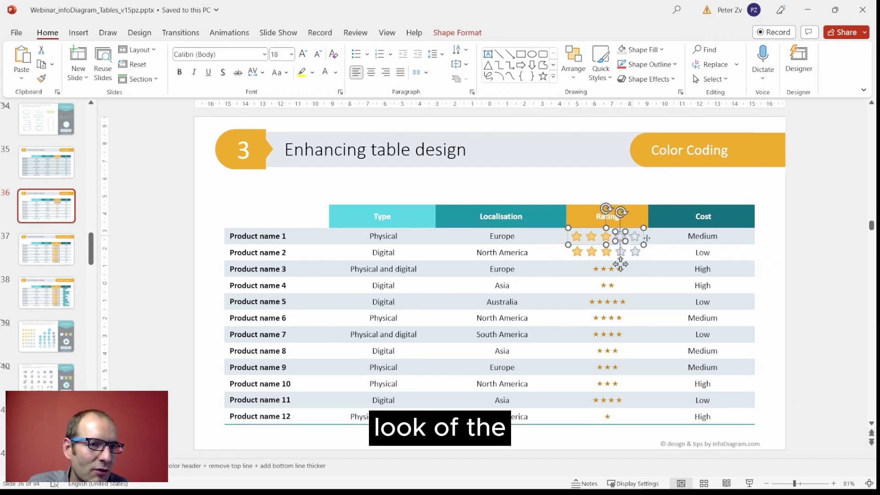
pyautogui.click(663, 50)
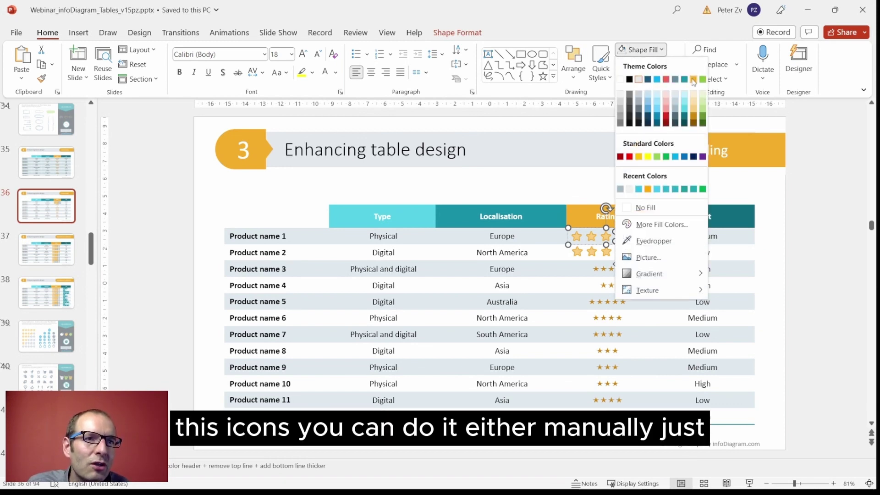
pyautogui.click(694, 79)
pyautogui.press('Escape')
pyautogui.press('Escape')
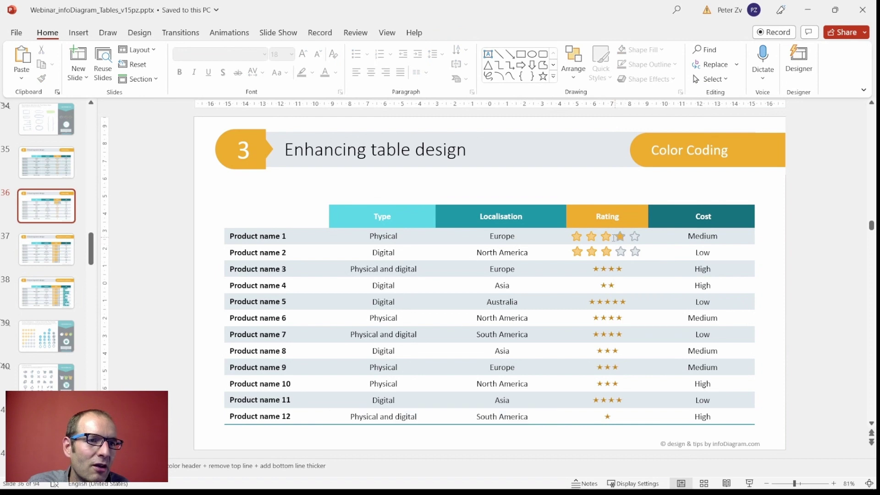
# Step: Use Format Painter to give Product name 1's fourth and fifth stars the filled gold style
pyautogui.click(606, 237)
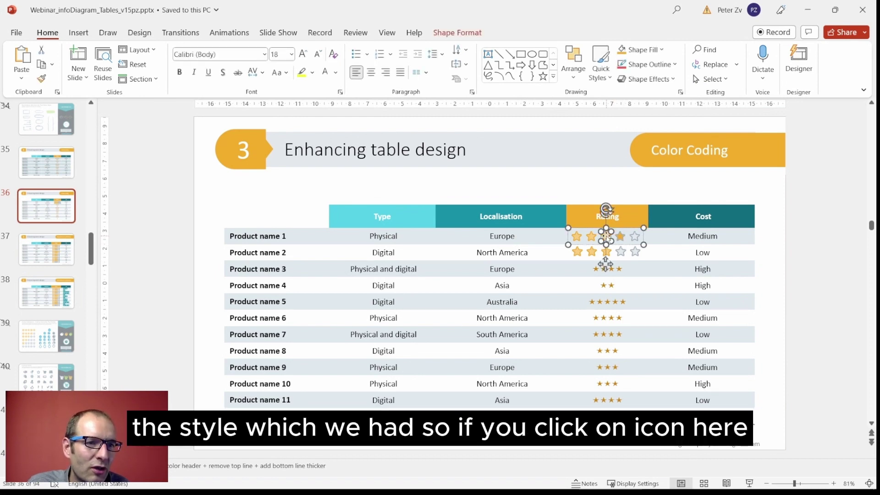
pyautogui.click(41, 80)
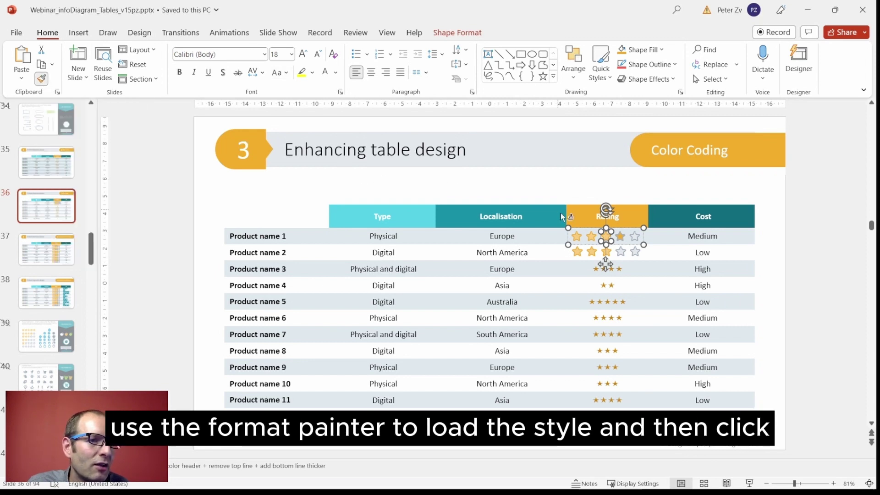
pyautogui.click(620, 237)
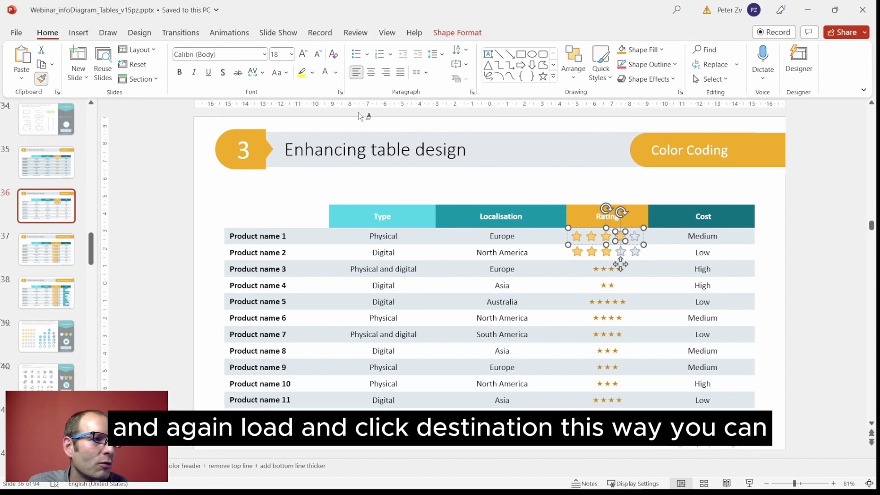
pyautogui.click(635, 237)
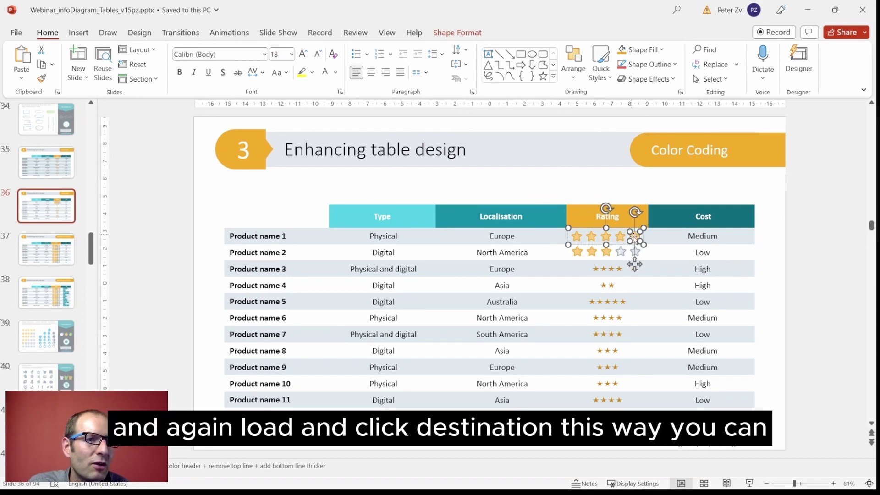
pyautogui.click(791, 225)
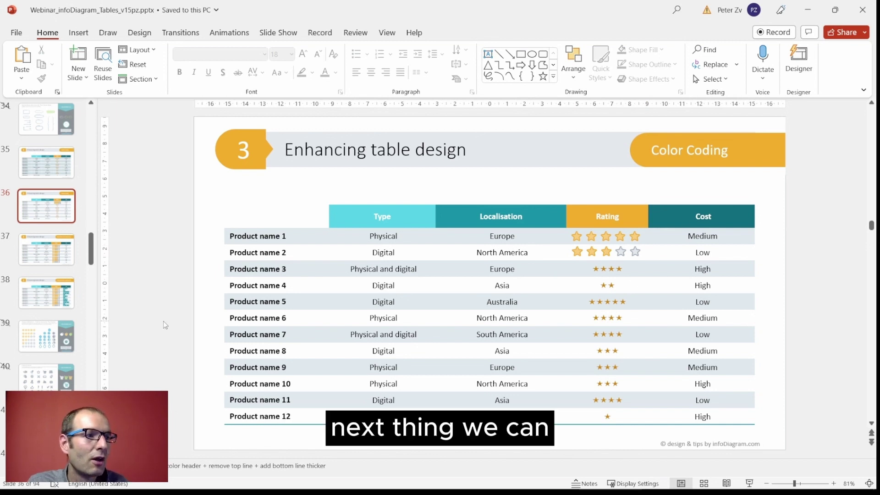
# Step: Take the money icon from the outline icons slide and delete 'Medium' from Product name 1's Cost cell
pyautogui.click(698, 236)
pyautogui.click(46, 377)
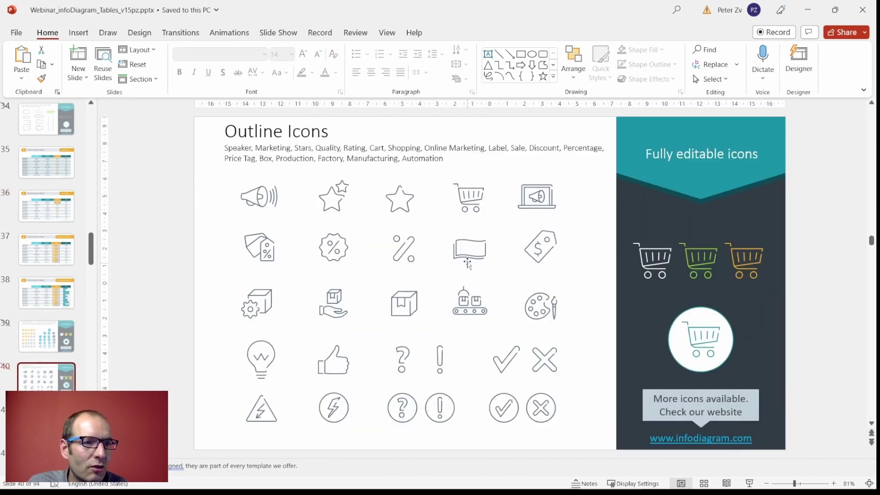
pyautogui.click(465, 259)
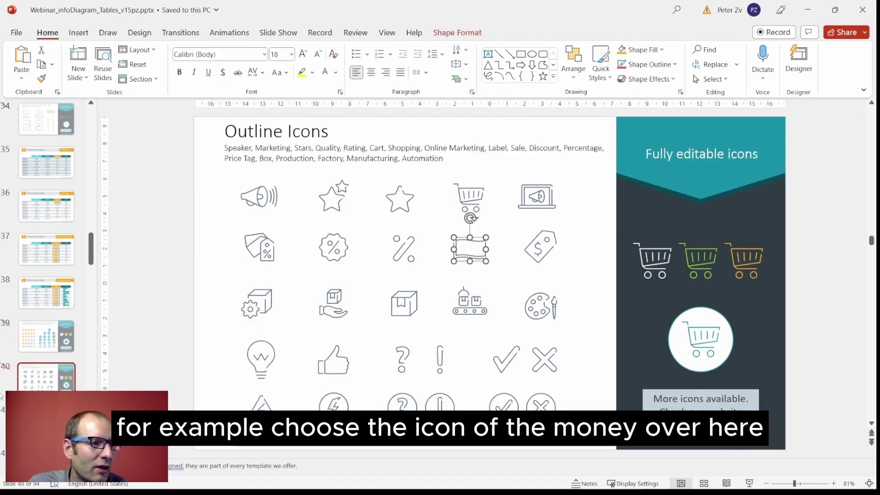
pyautogui.click(46, 250)
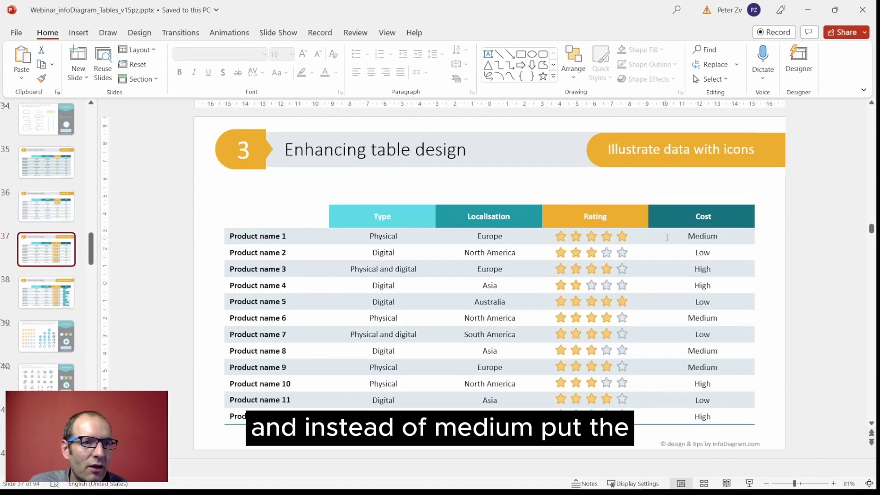
pyautogui.doubleClick(688, 237)
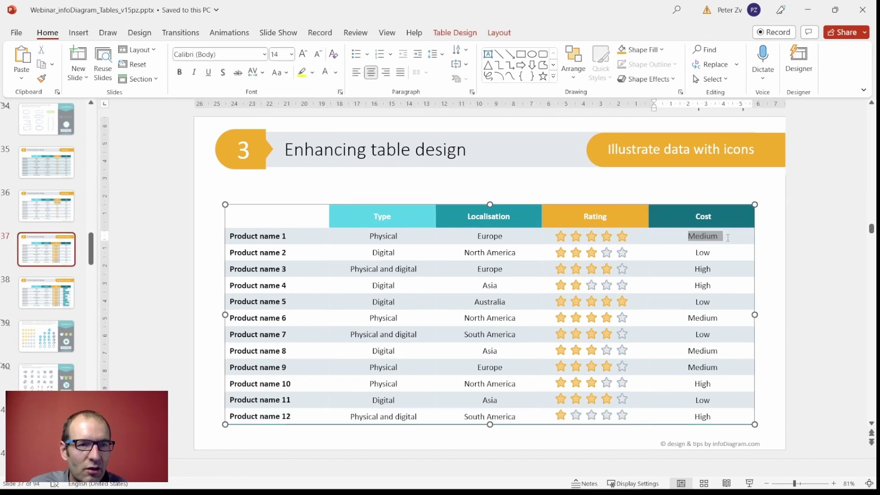
pyautogui.press('Delete')
# Step: Paste the money icon into that Cost cell, outline it teal, and add a second copy beside it
pyautogui.hotkey('ctrl', 'v')
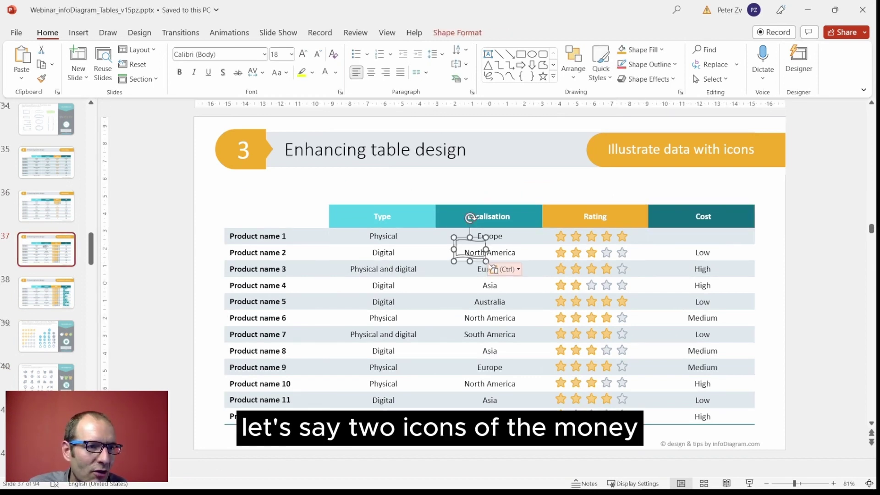
pyautogui.moveTo(477, 253); pyautogui.dragTo(675, 238)
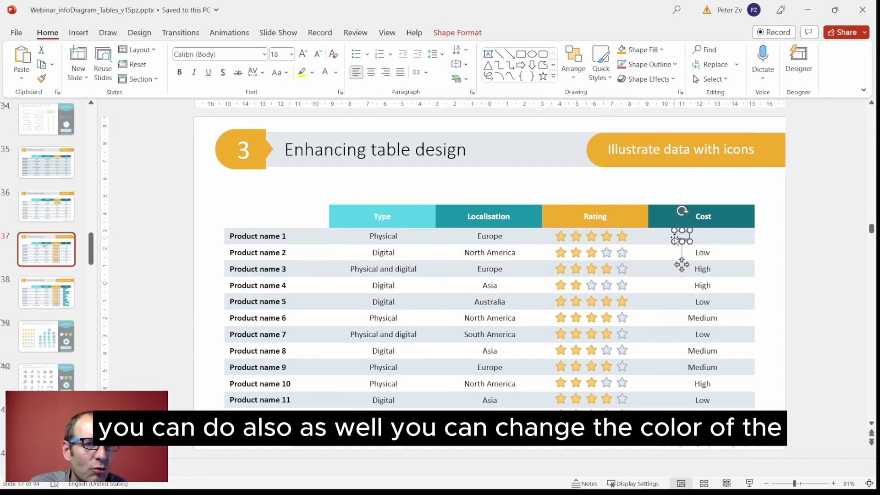
pyautogui.click(674, 65)
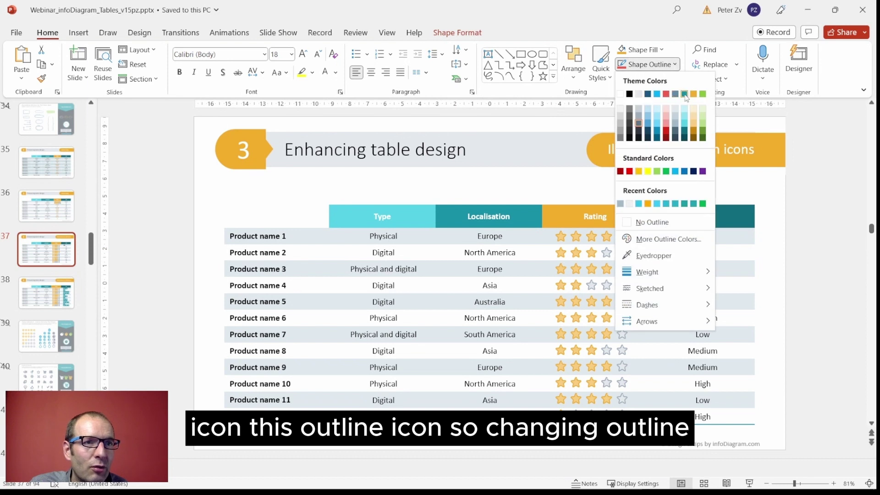
pyautogui.click(685, 94)
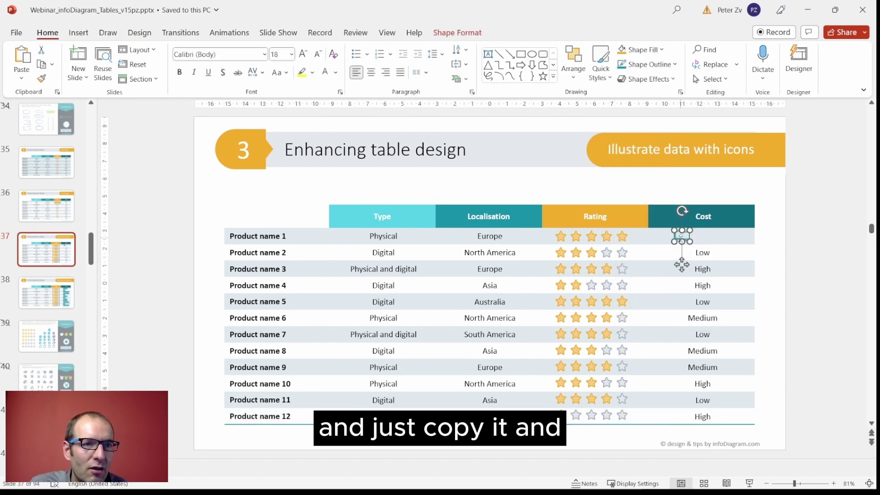
pyautogui.moveTo(682, 264); pyautogui.dragTo(704, 238)
# Step: Review slide 38's Cost column of money icons, then move to slide 41's table with header icons
pyautogui.click(727, 255)
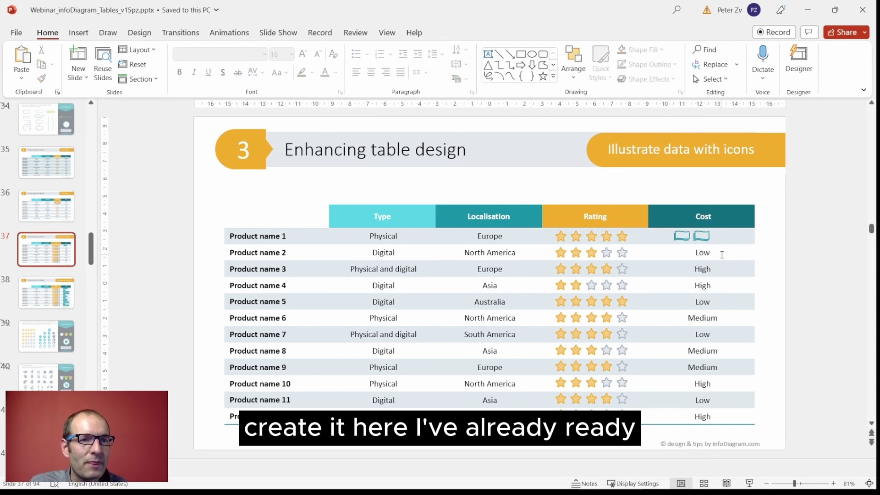
pyautogui.press('pagedown')
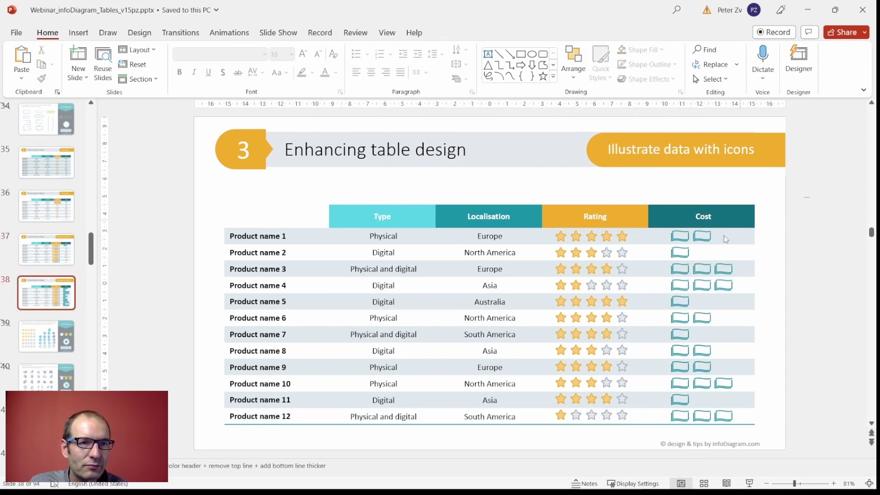
pyautogui.moveTo(649, 197); pyautogui.dragTo(810, 405)
pyautogui.click(796, 353)
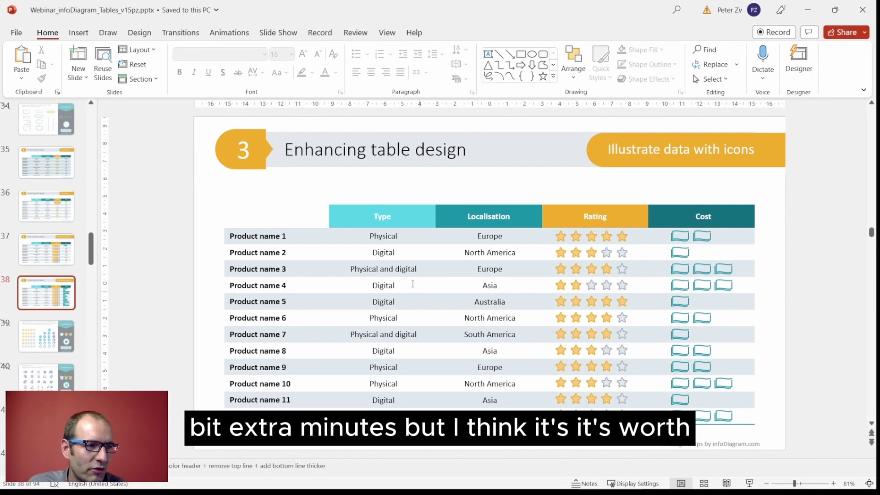
pyautogui.click(46, 423)
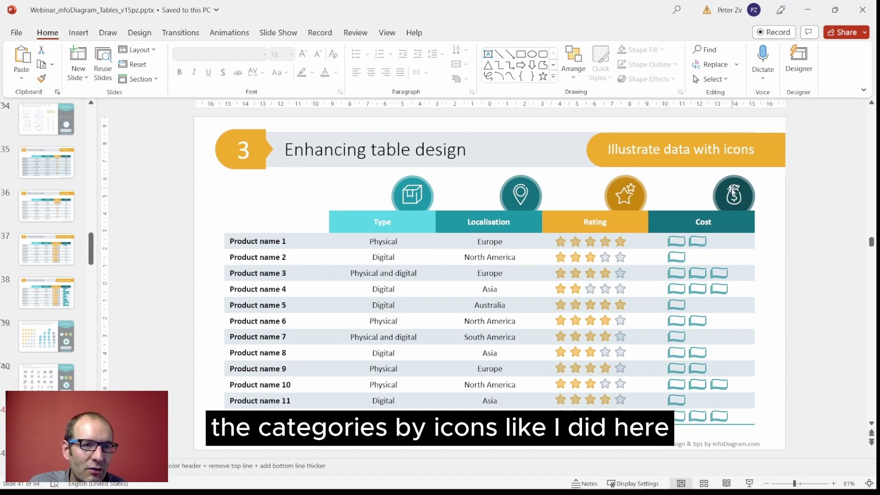
# Step: Bring the box icon from the outline icons slide and place it above the product names on slide 41
pyautogui.click(46, 375)
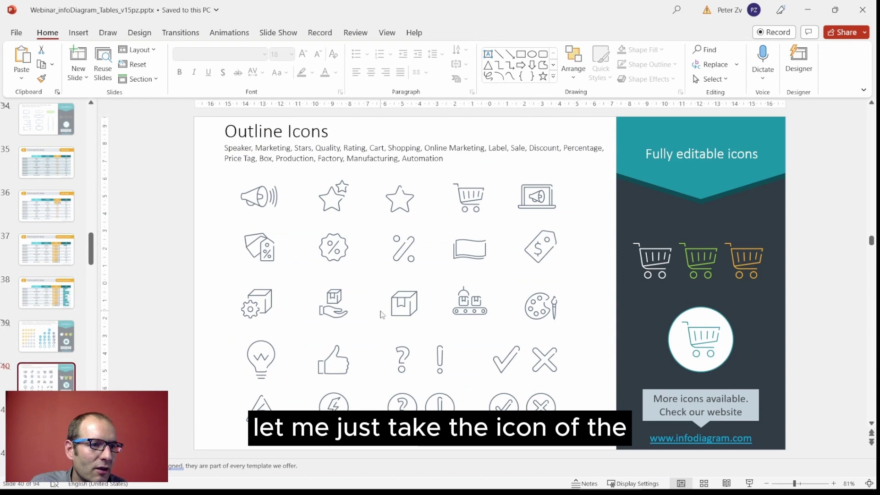
pyautogui.click(403, 300)
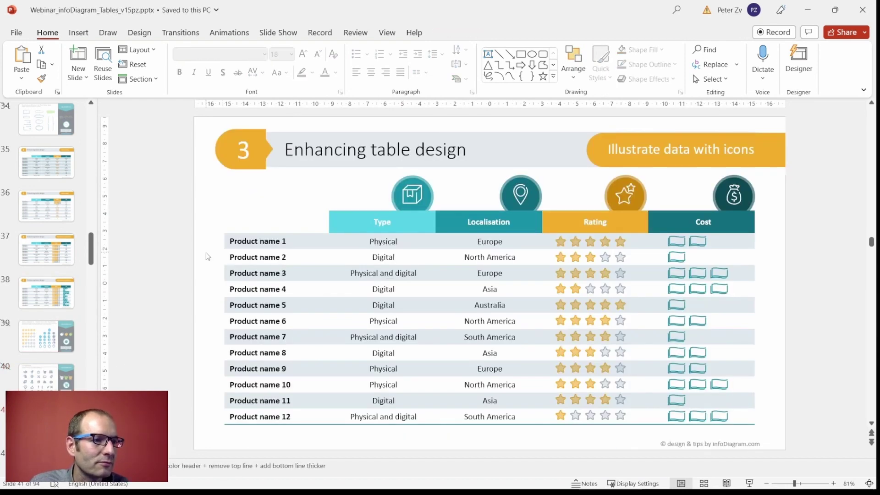
pyautogui.hotkey('ctrl', 'v')
pyautogui.moveTo(399, 300); pyautogui.dragTo(260, 203)
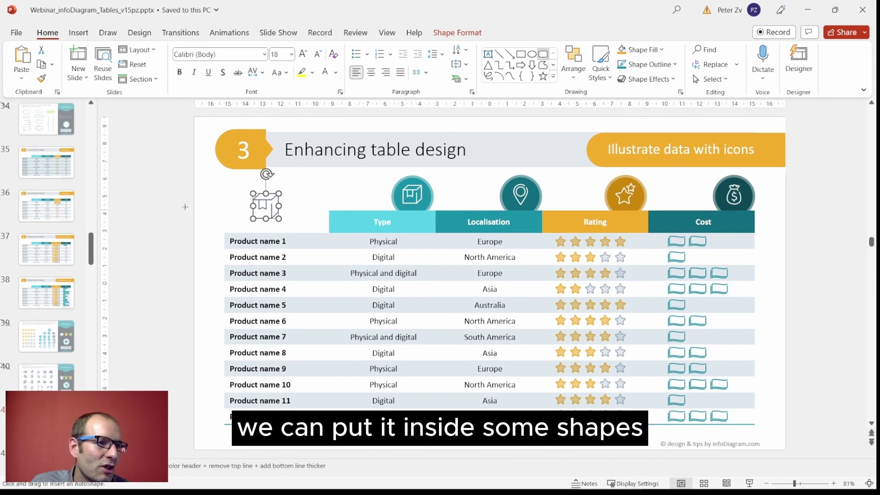
# Step: Draw a teal rounded square over the box icon and send it behind the icon
pyautogui.moveTo(183, 186)
pyautogui.mouseDown()
pyautogui.moveTo(228, 223)
pyautogui.moveTo(272, 206)
pyautogui.mouseUp()
pyautogui.rightClick(272, 206)
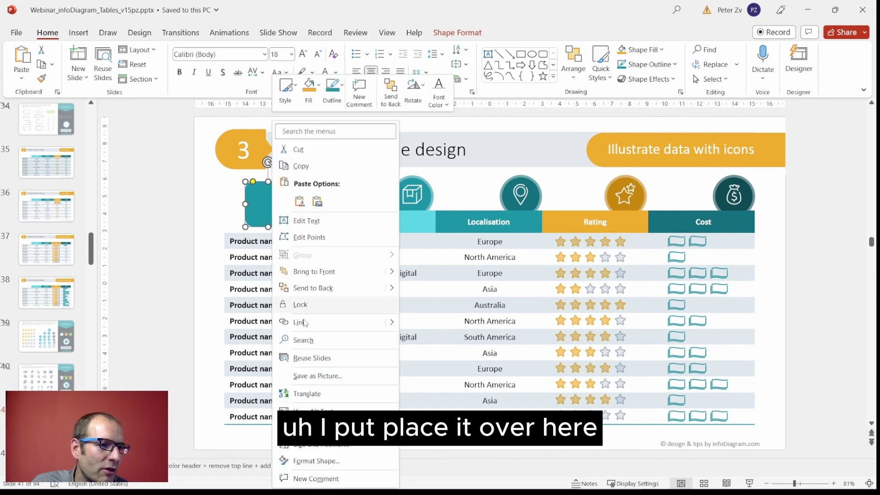
pyautogui.click(302, 289)
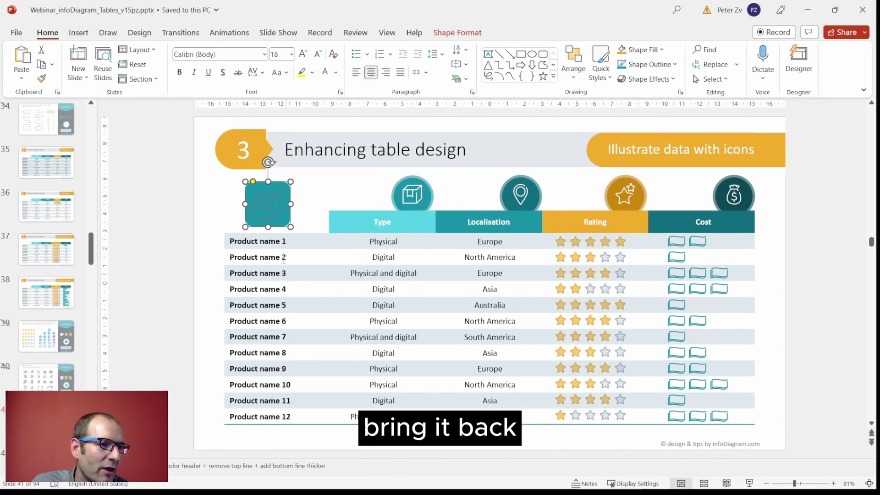
pyautogui.moveTo(262, 201); pyautogui.dragTo(264, 206)
# Step: Change the box icon's outline to white
pyautogui.click(262, 202)
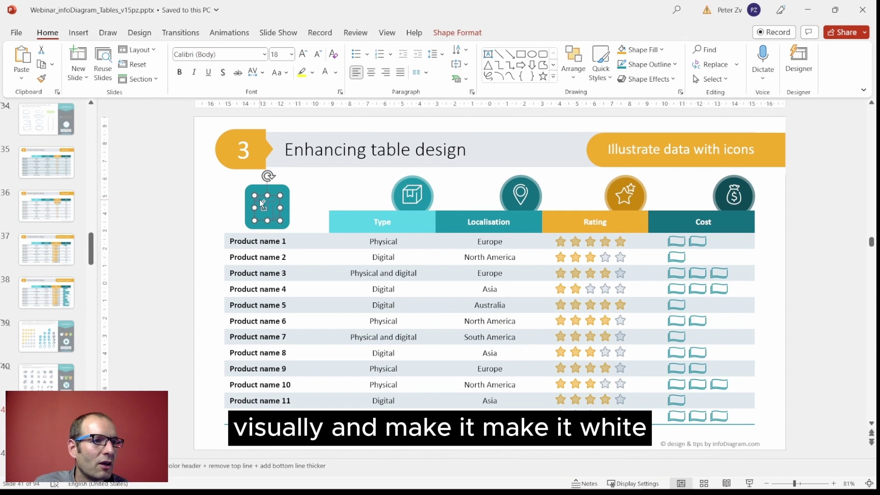
pyautogui.click(675, 64)
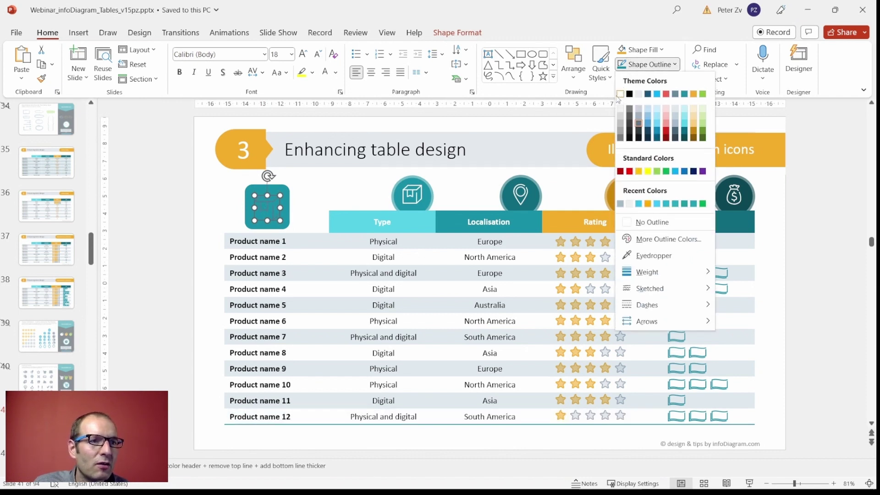
pyautogui.click(622, 92)
pyautogui.click(808, 221)
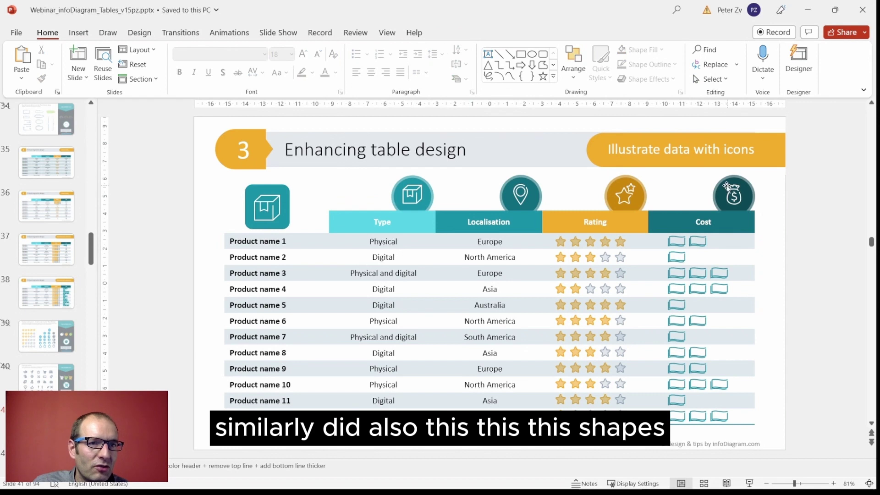
pyautogui.click(724, 176)
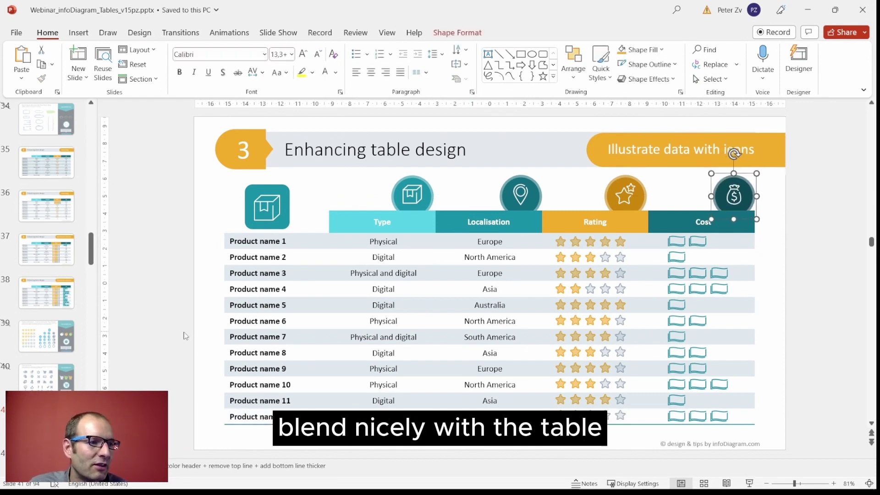
pyautogui.click(122, 382)
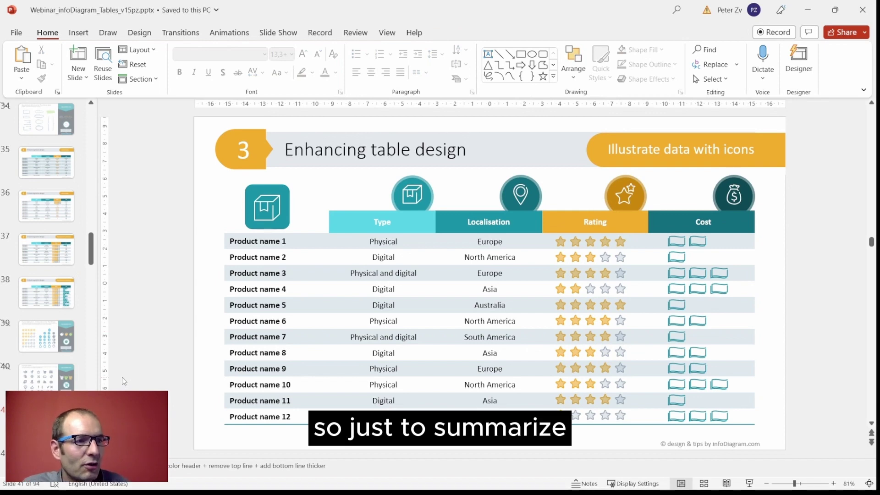
# Step: Show slide 41 full-screen from the current slide and advance to the summary slide
pyautogui.hotkey('shift', 'F5')
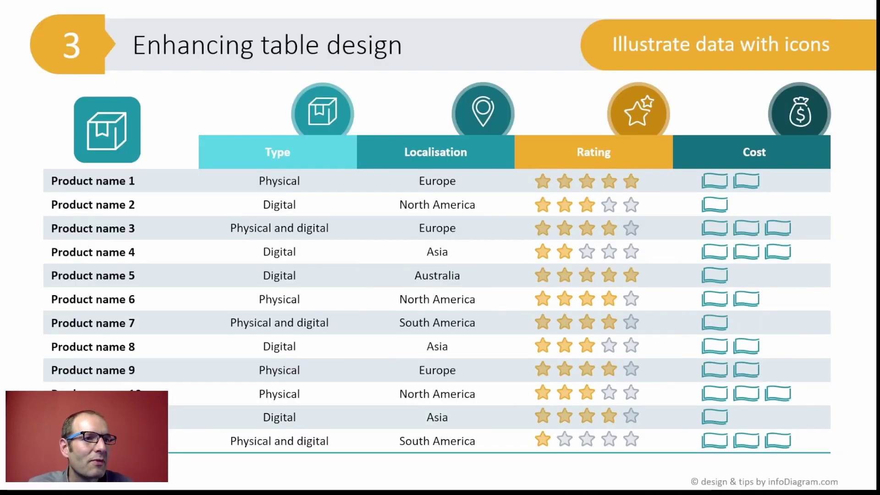
pyautogui.press('Right')
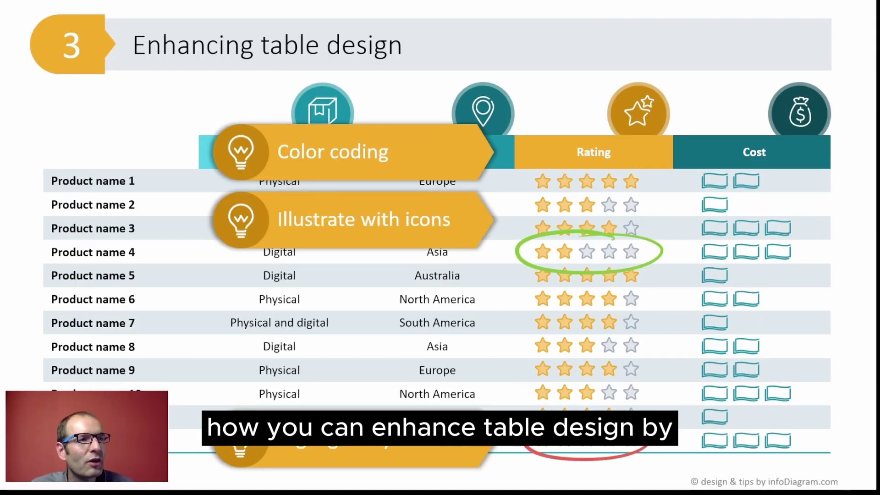